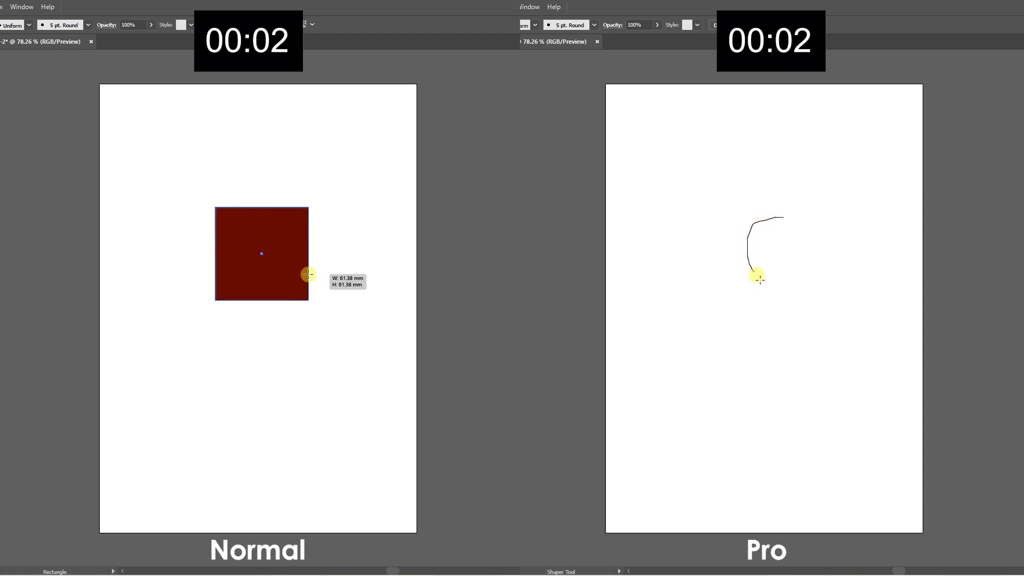
# Sketch a square and a hexagon with the Shaper tool, and draw a circle about 47 mm in diameter with the Ellipse tool
pyautogui.moveTo(683, 311)
pyautogui.mouseDown()
pyautogui.moveTo(764, 318)
pyautogui.moveTo(780, 398)
pyautogui.moveTo(700, 397)
pyautogui.moveTo(683, 317)
pyautogui.mouseUp()
pyautogui.press('l')
pyautogui.moveTo(126, 132); pyautogui.dragTo(190, 201)
pyautogui.moveTo(634, 219); pyautogui.dragTo(663, 151)
pyautogui.moveTo(190, 201); pyautogui.dragTo(197, 204)
pyautogui.moveTo(663, 151); pyautogui.dragTo(726, 226)
pyautogui.moveTo(665, 277); pyautogui.dragTo(630, 222)
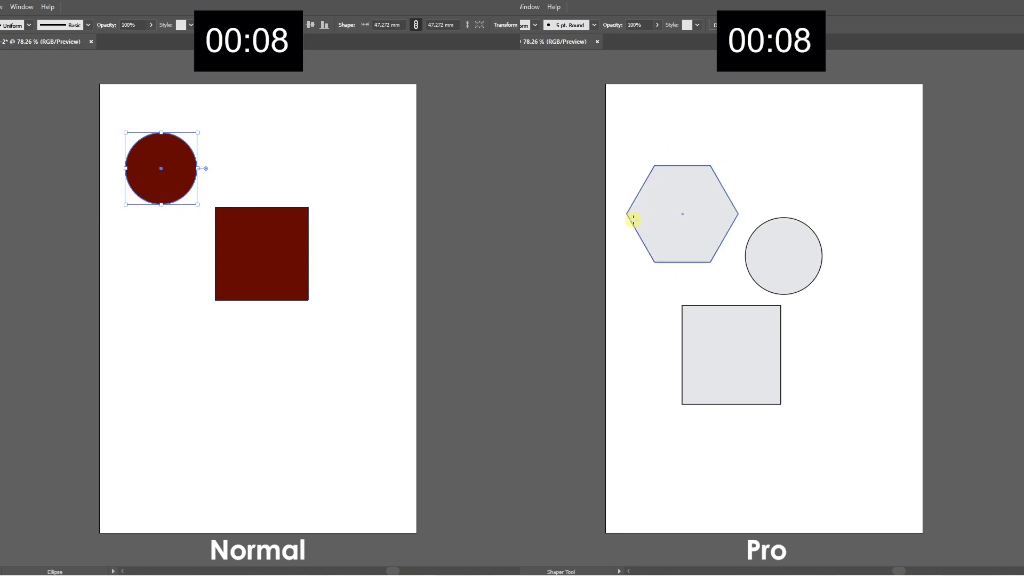
# Sketch a triangle above the circle with the Shaper tool, and draw a hexagon below the red circle with the Polygon tool
pyautogui.moveTo(765, 160)
pyautogui.mouseDown()
pyautogui.moveTo(800, 105)
pyautogui.moveTo(792, 157)
pyautogui.moveTo(764, 158)
pyautogui.mouseUp()
pyautogui.moveTo(148, 323)
pyautogui.mouseDown()
pyautogui.moveTo(201, 373)
pyautogui.moveTo(182, 361)
pyautogui.moveTo(180, 376)
pyautogui.mouseUp()
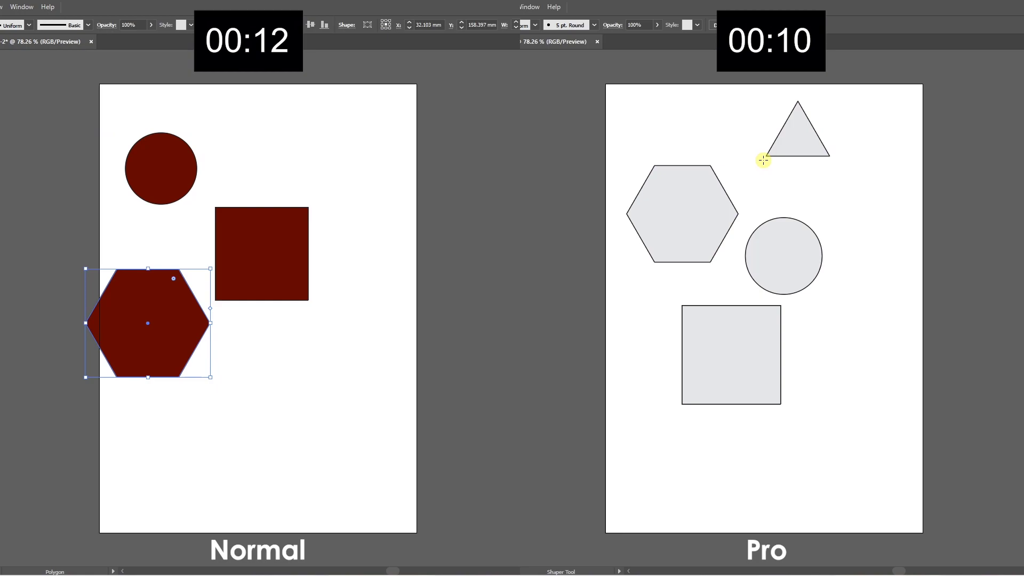
pyautogui.moveTo(331, 123); pyautogui.dragTo(365, 167)
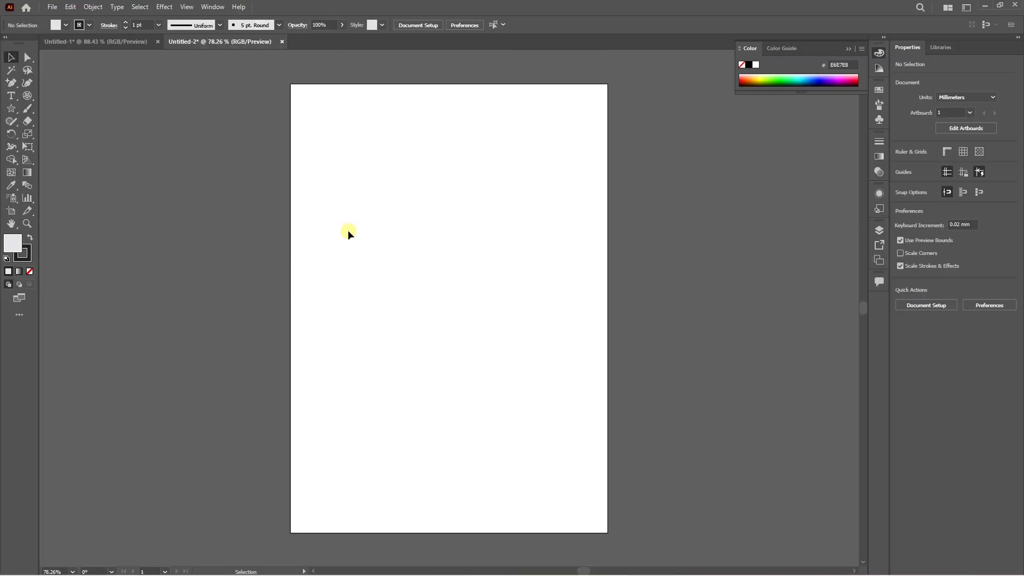
# Draw a rectangle about 104 × 93 mm mid-artboard and a circle about 43 mm in diameter above it
pyautogui.click(12, 109)
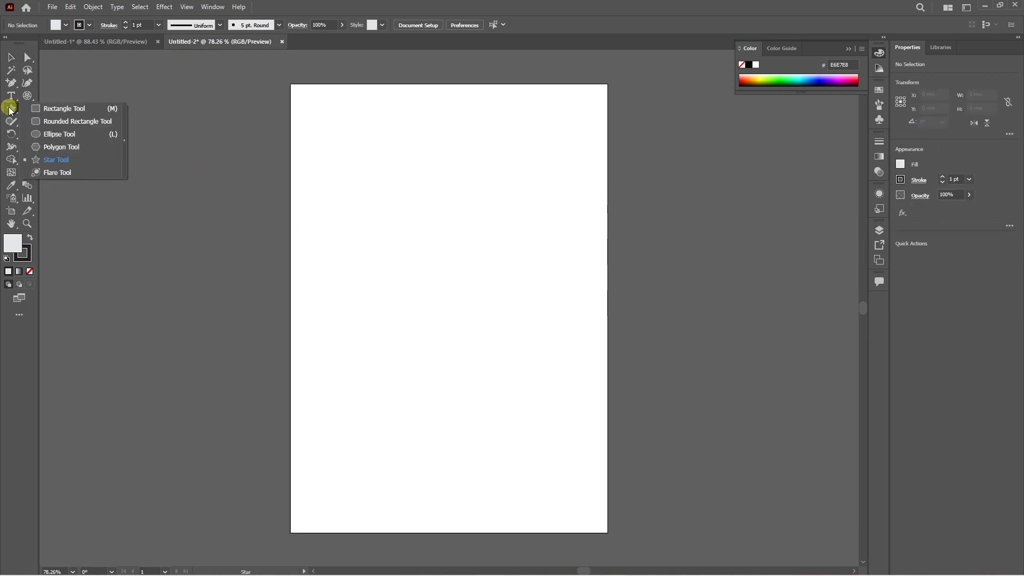
pyautogui.click(69, 108)
pyautogui.moveTo(366, 205); pyautogui.dragTo(522, 346)
pyautogui.click(11, 108)
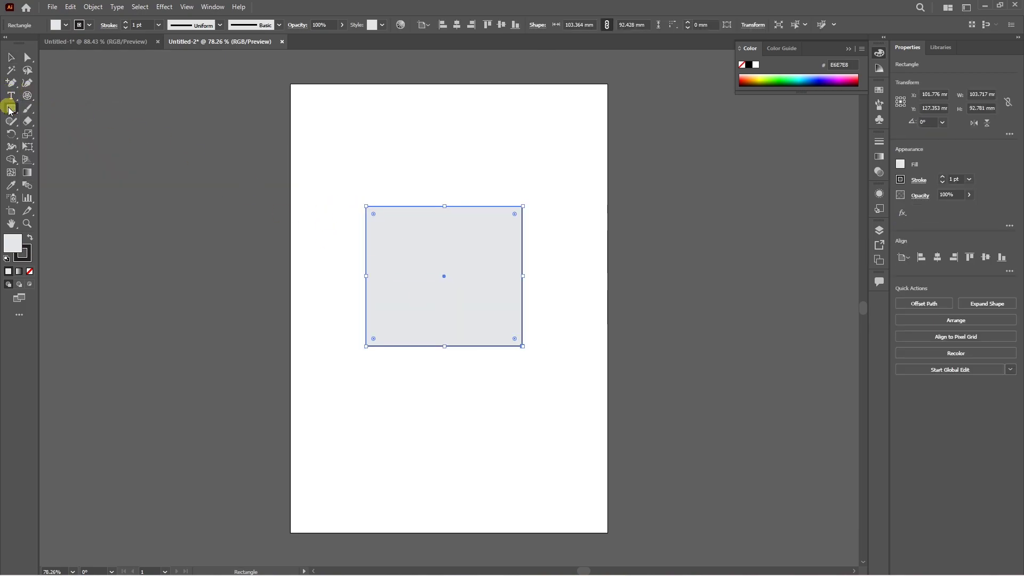
pyautogui.click(98, 136)
pyautogui.moveTo(392, 117); pyautogui.dragTo(456, 179)
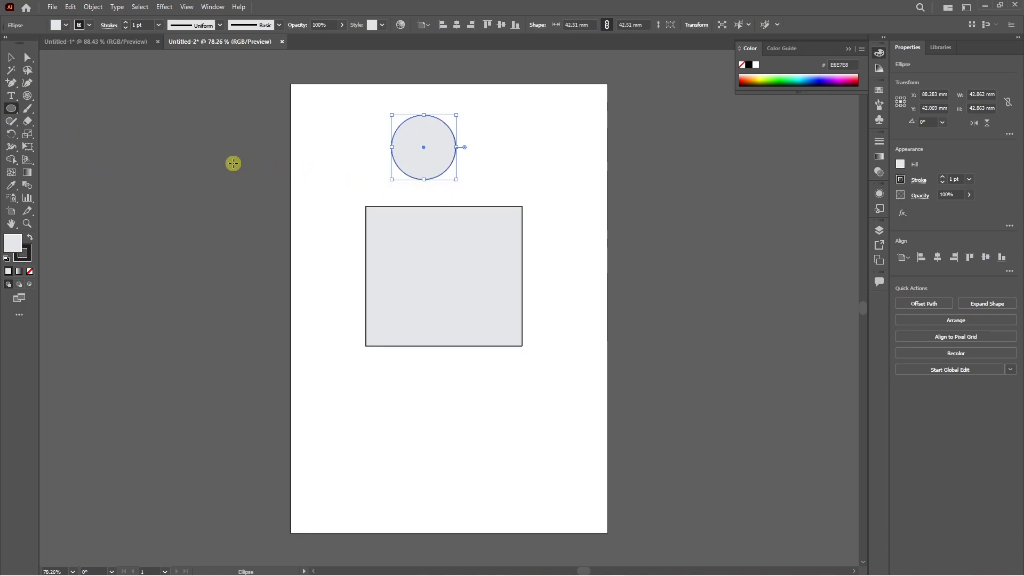
pyautogui.keyDown('ctrl'); pyautogui.click(198, 160); pyautogui.keyUp('ctrl')
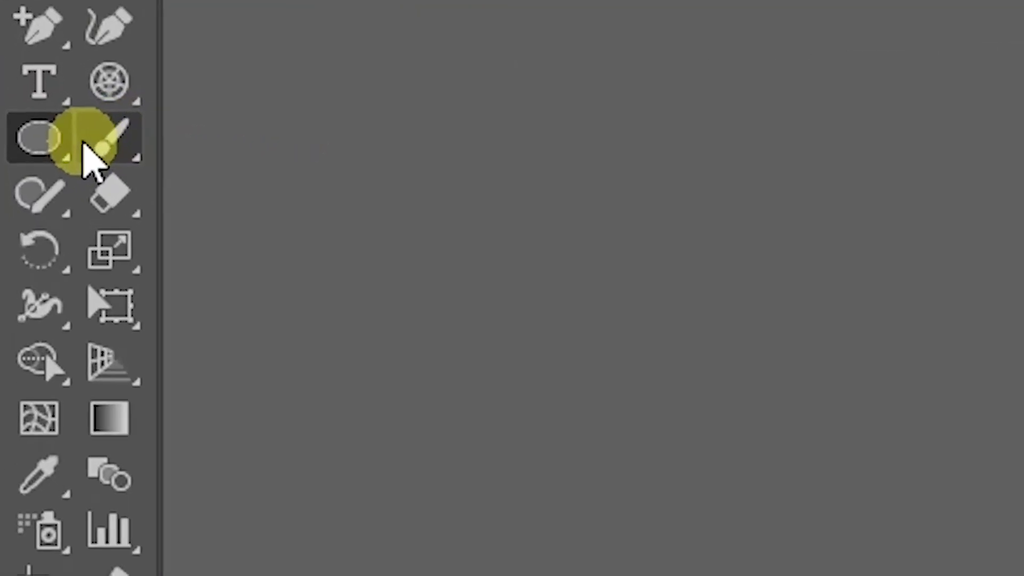
pyautogui.click(14, 109)
pyautogui.click(253, 266)
pyautogui.click(59, 199)
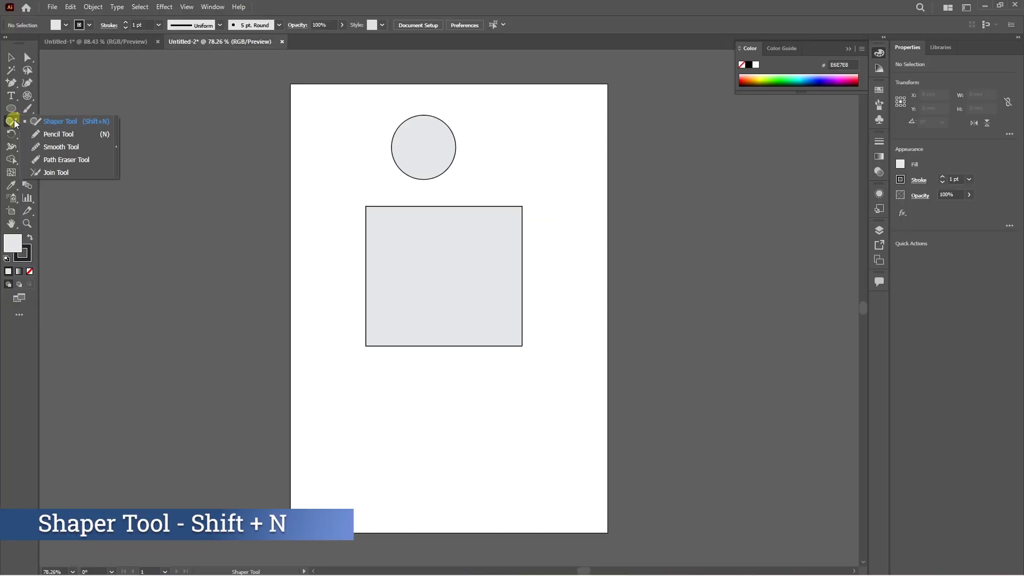
pyautogui.click(209, 208)
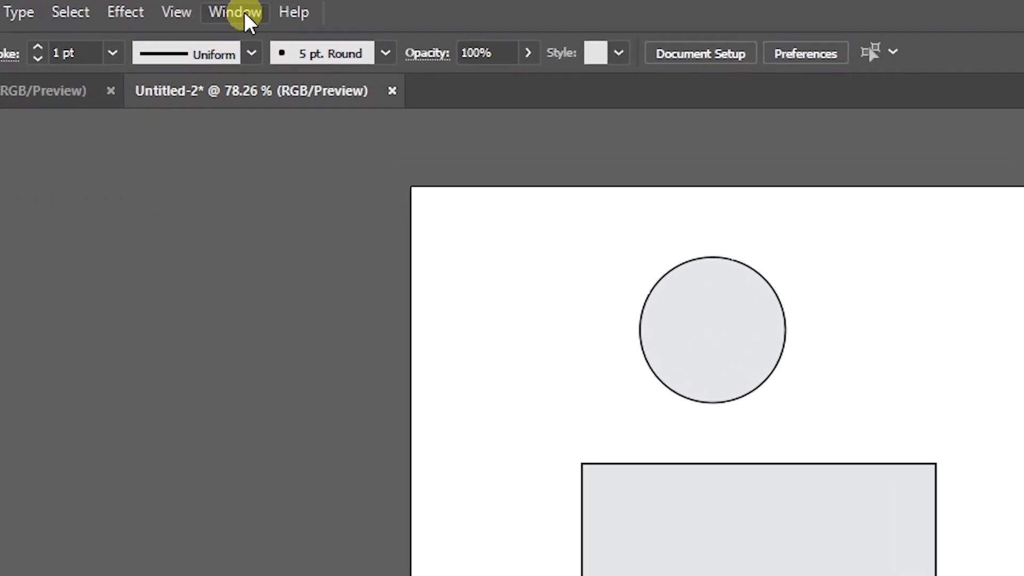
pyautogui.click(215, 8)
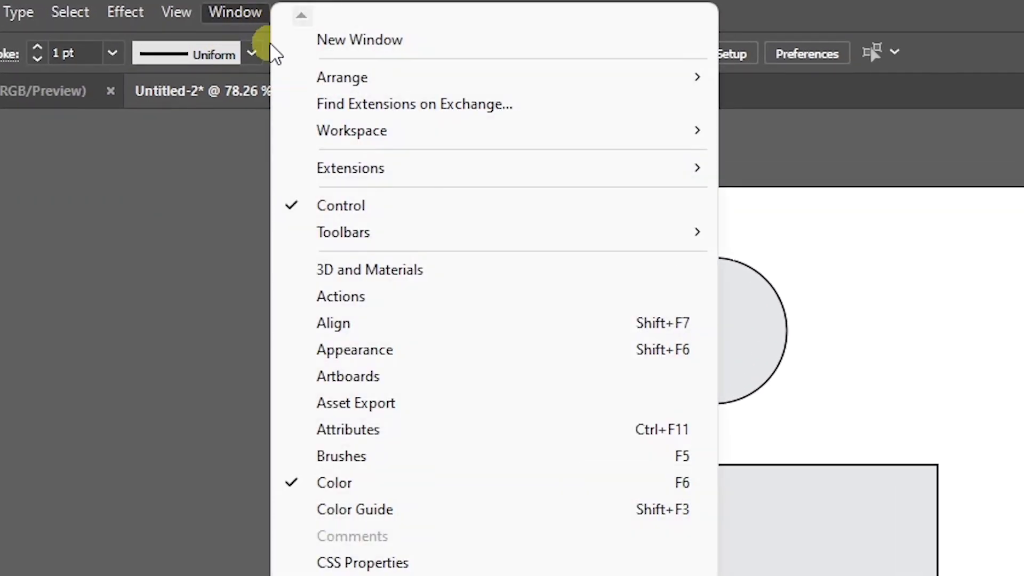
pyautogui.moveTo(406, 233)
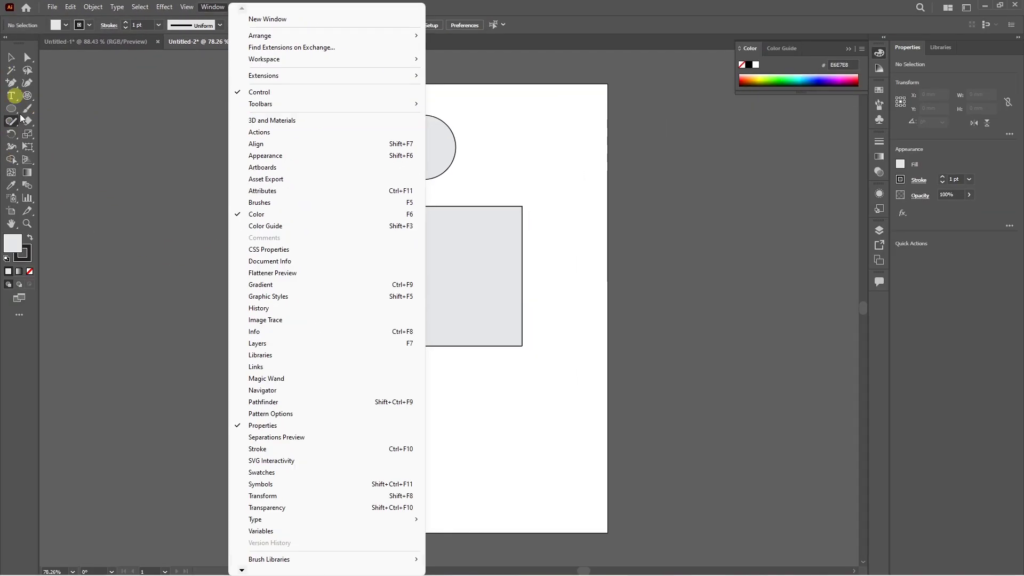
# Sketch a circle and, beside it, a square below the large rectangle using the Shaper tool
pyautogui.rightClick(11, 121)
pyautogui.click(45, 120)
pyautogui.moveTo(406, 414)
pyautogui.mouseDown()
pyautogui.moveTo(465, 445)
pyautogui.moveTo(422, 395)
pyautogui.mouseUp()
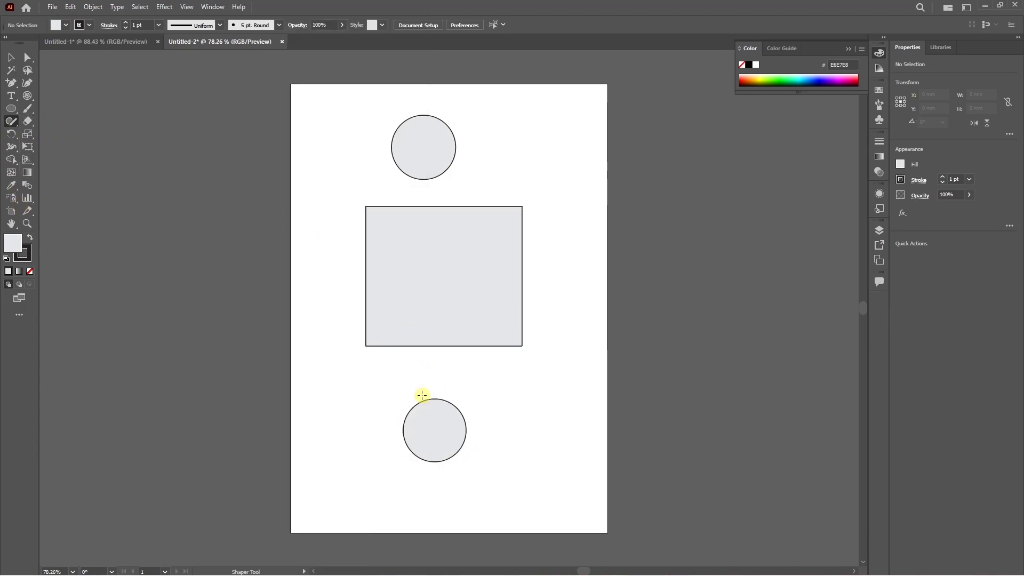
pyautogui.moveTo(499, 389)
pyautogui.mouseDown()
pyautogui.moveTo(568, 384)
pyautogui.moveTo(502, 452)
pyautogui.mouseUp()
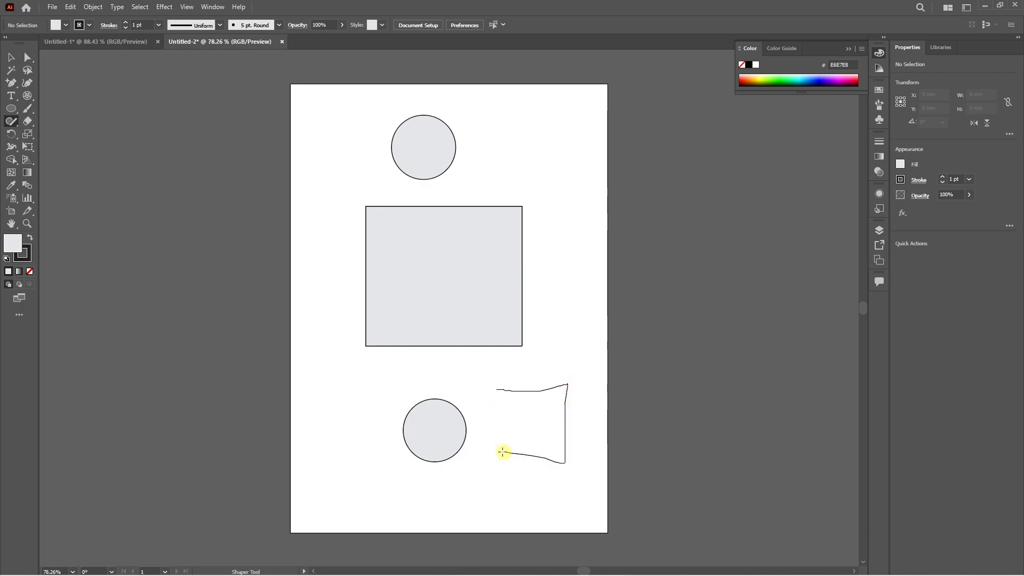
pyautogui.moveTo(485, 379); pyautogui.dragTo(508, 393)
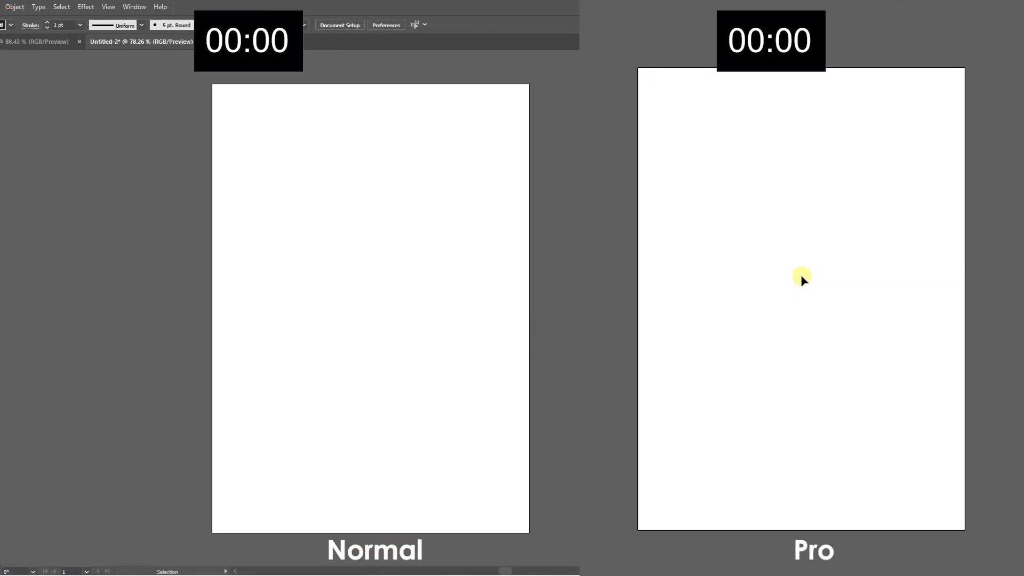
# Draw a circle about 13 mm in diameter near the middle of the artboard
pyautogui.click(16, 134)
pyautogui.moveTo(349, 248); pyautogui.dragTo(372, 270)
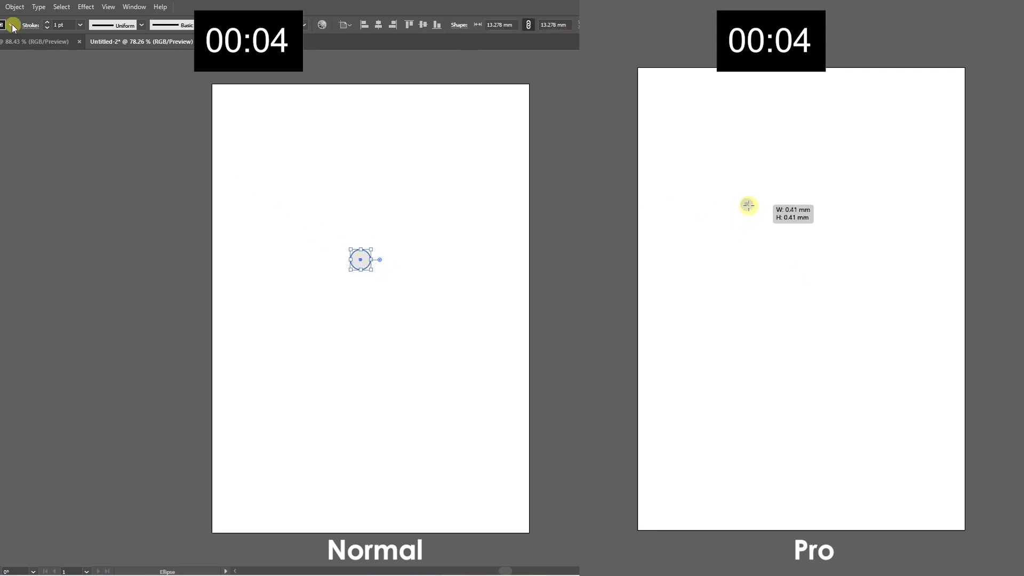
# Offset the small circle's path outward by 4 mm and fill the offset circle orange
pyautogui.click(14, 7)
pyautogui.moveTo(64, 265)
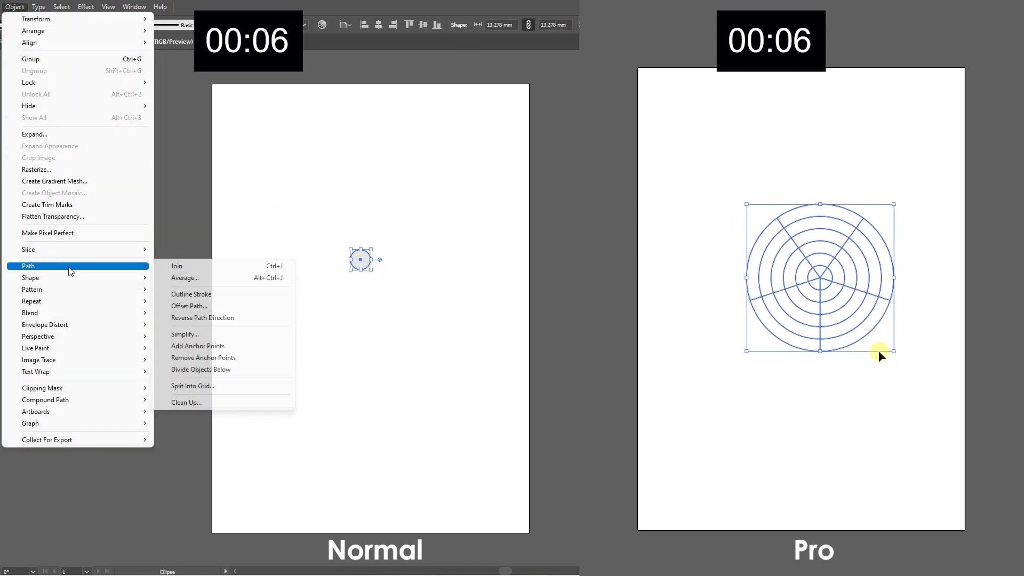
pyautogui.click(210, 306)
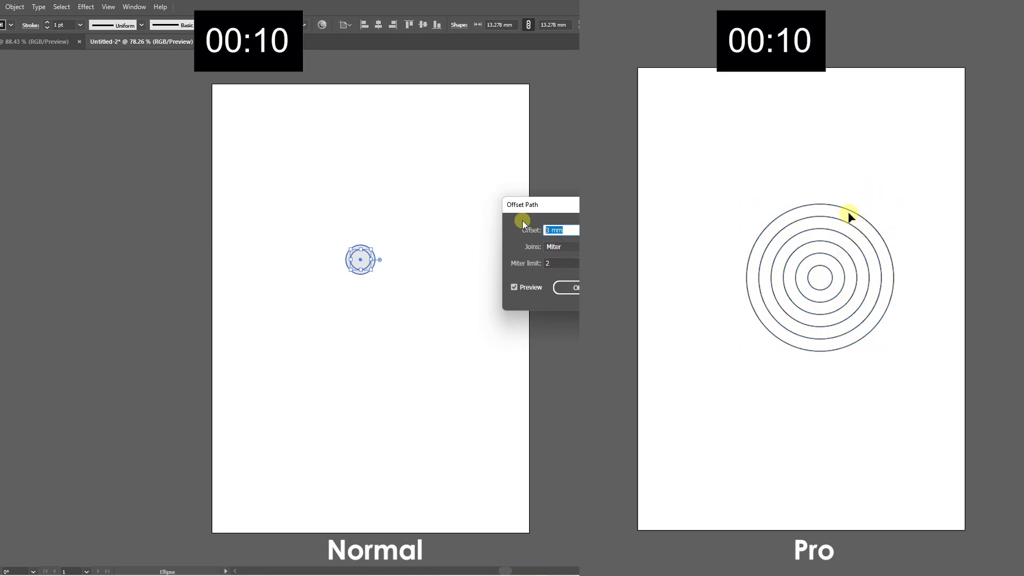
pyautogui.write('4')
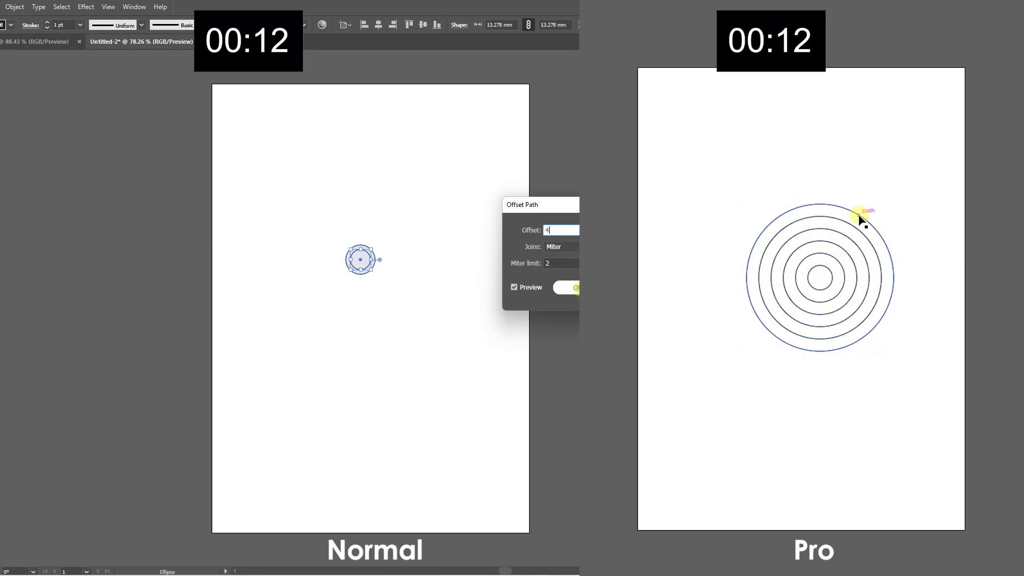
pyautogui.click(566, 287)
pyautogui.press('v')
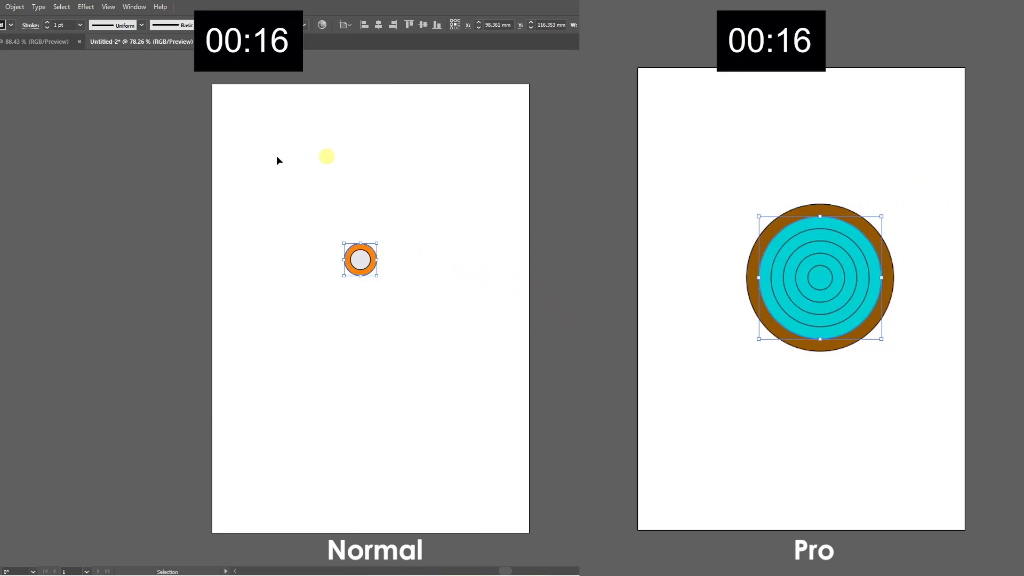
# Add two more outer rings with Offset Path at 4 mm each, filling the first light green and the second dark green
pyautogui.click(14, 7)
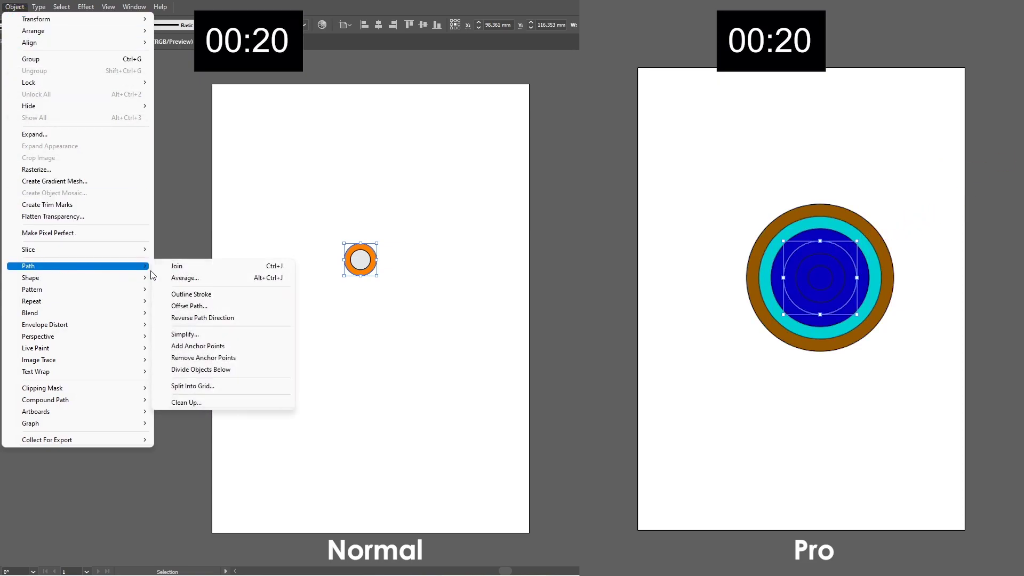
pyautogui.click(213, 299)
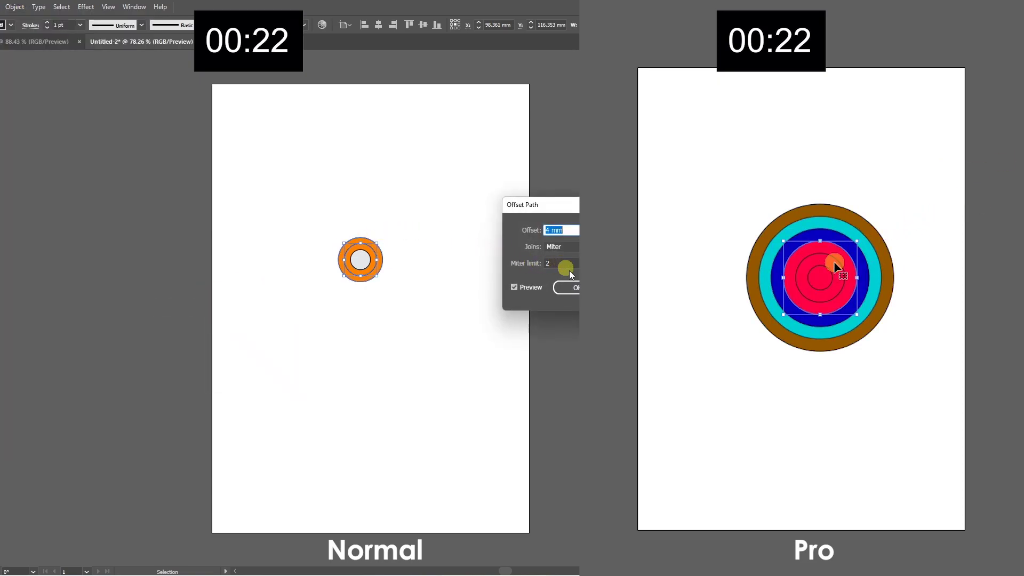
pyautogui.click(570, 288)
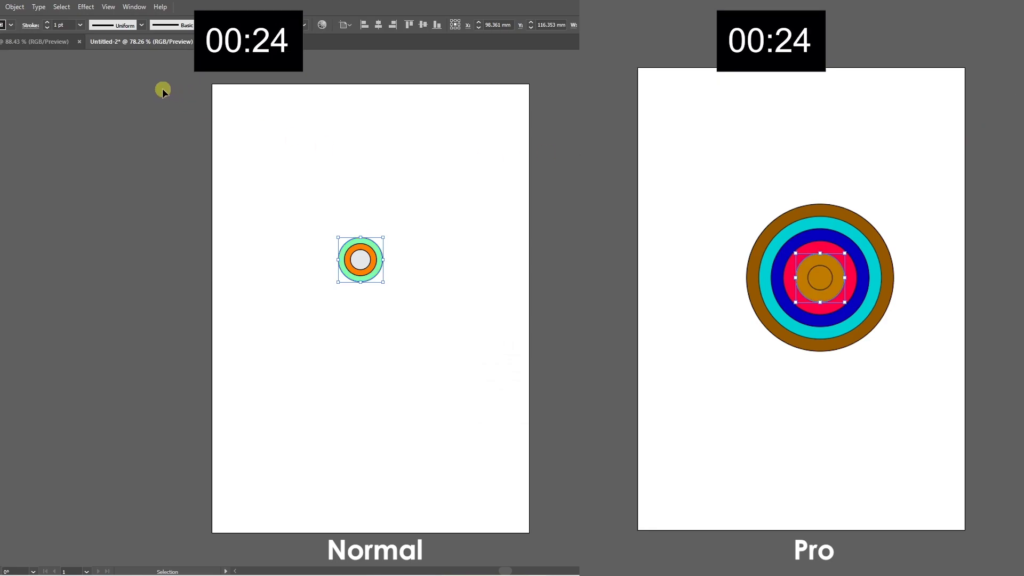
pyautogui.click(15, 7)
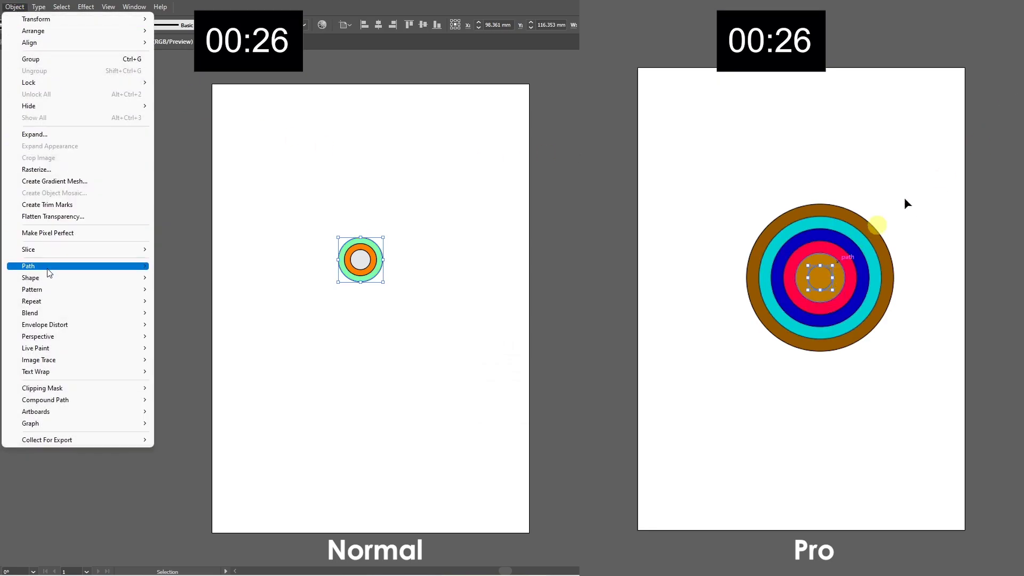
pyautogui.moveTo(54, 266)
pyautogui.click(193, 306)
pyautogui.press('Return')
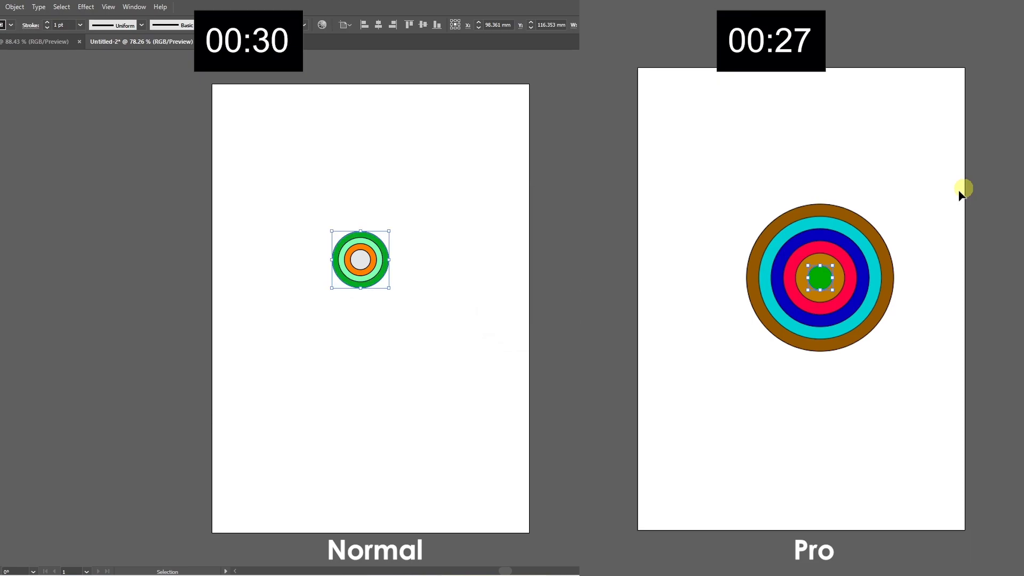
# Offset the dark green circle by 4 mm with a violet fill, and offset that violet circle by another 4 mm
pyautogui.click(13, 7)
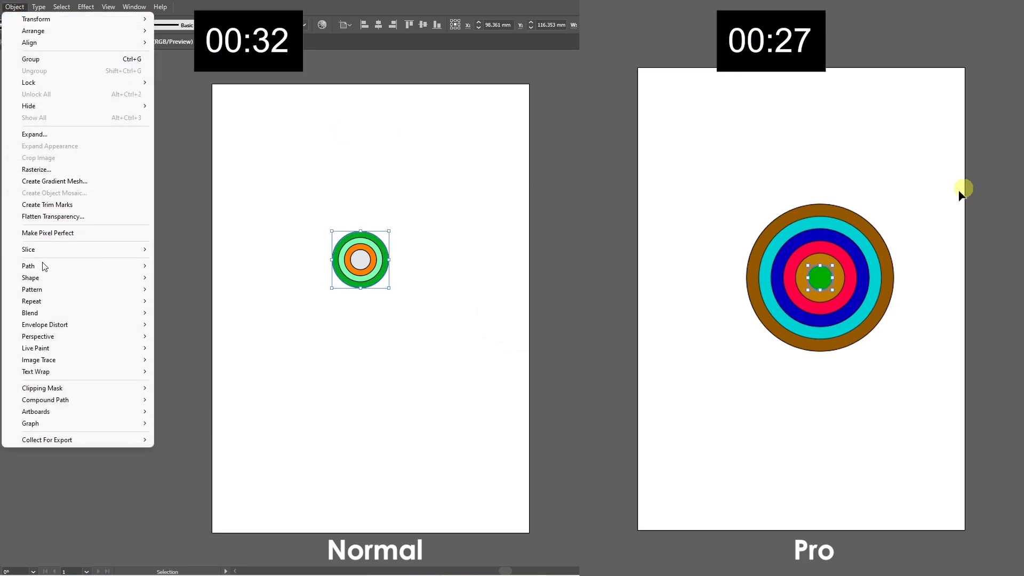
pyautogui.moveTo(45, 266)
pyautogui.click(186, 306)
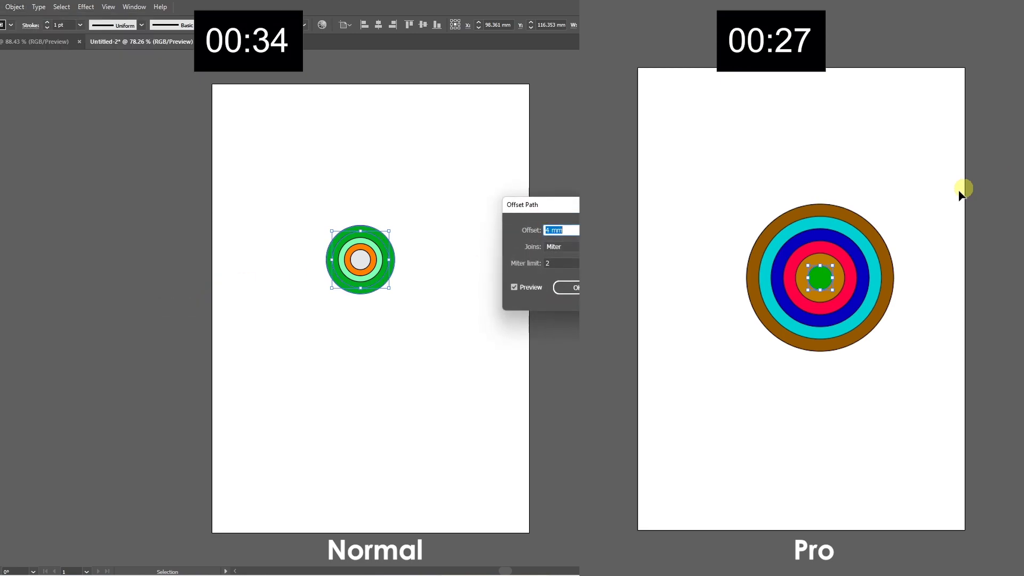
pyautogui.click(559, 287)
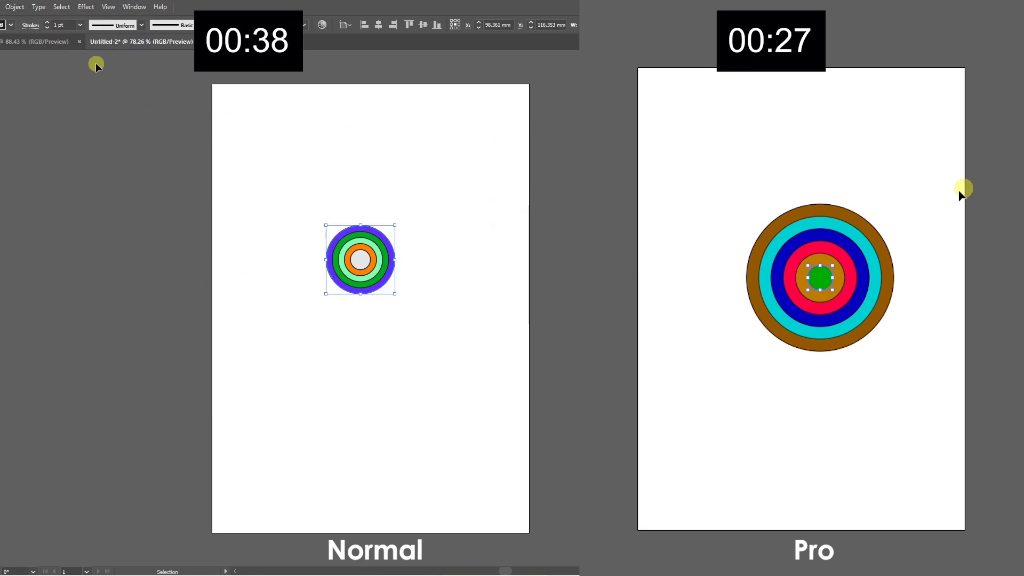
pyautogui.click(14, 6)
pyautogui.moveTo(68, 269)
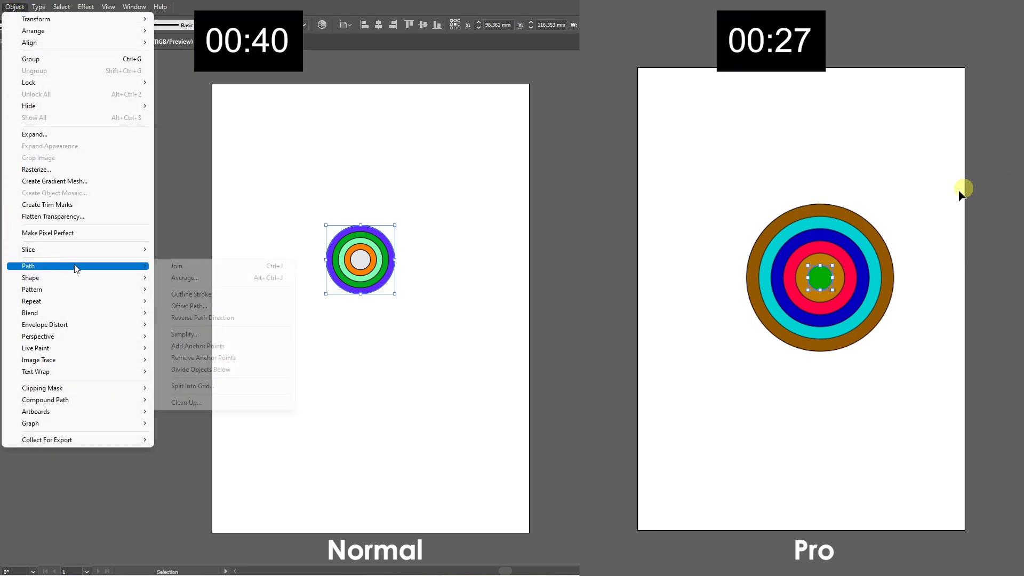
pyautogui.click(202, 305)
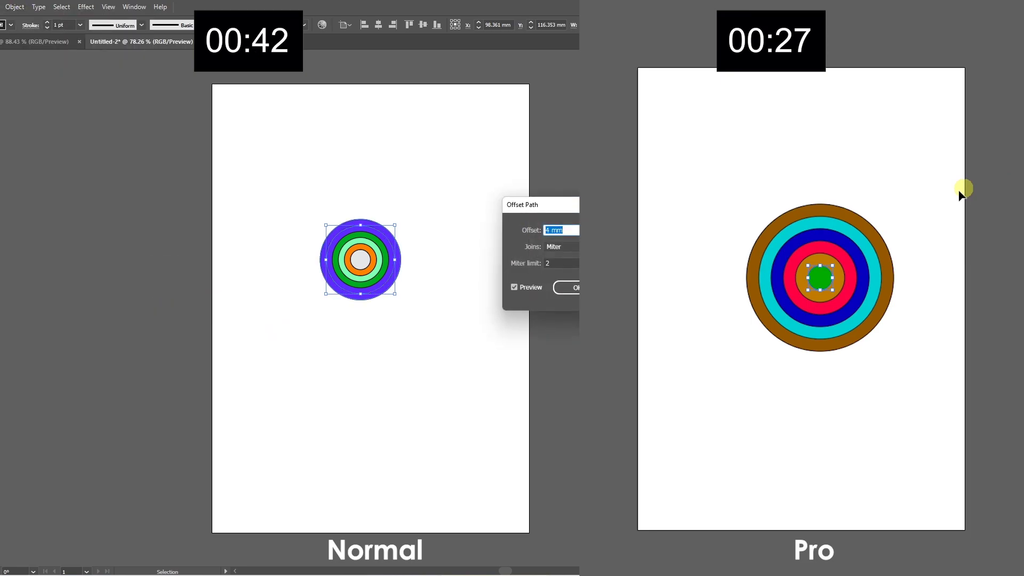
pyautogui.click(568, 288)
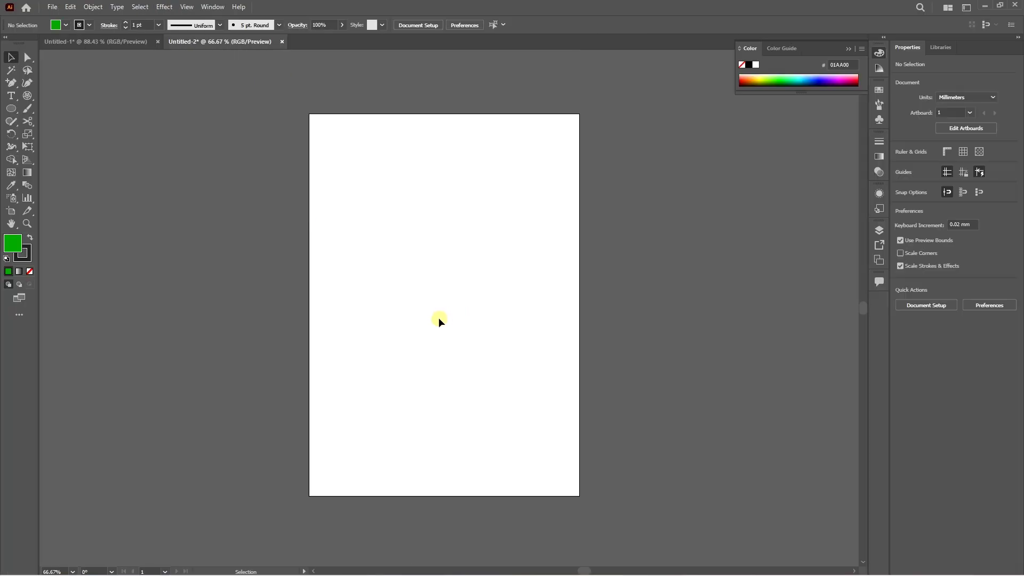
# Draw a green circle about 20 mm in diameter, and enlarge a copy around it to about 40 mm with fill 55FFCA
pyautogui.click(13, 112)
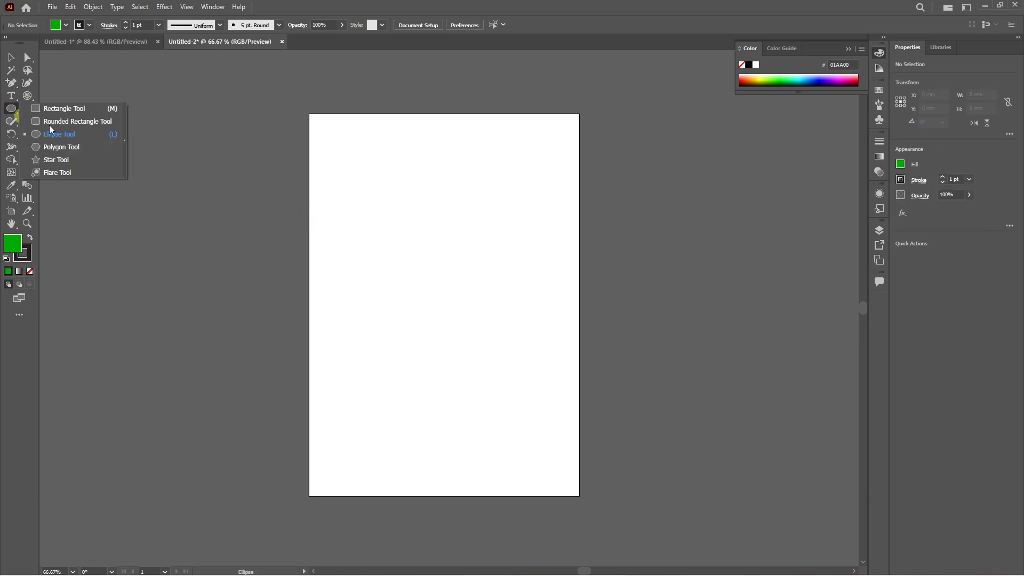
pyautogui.moveTo(437, 264)
pyautogui.mouseDown()
pyautogui.moveTo(463, 291)
pyautogui.moveTo(474, 259)
pyautogui.moveTo(435, 265)
pyautogui.moveTo(443, 250)
pyautogui.mouseUp()
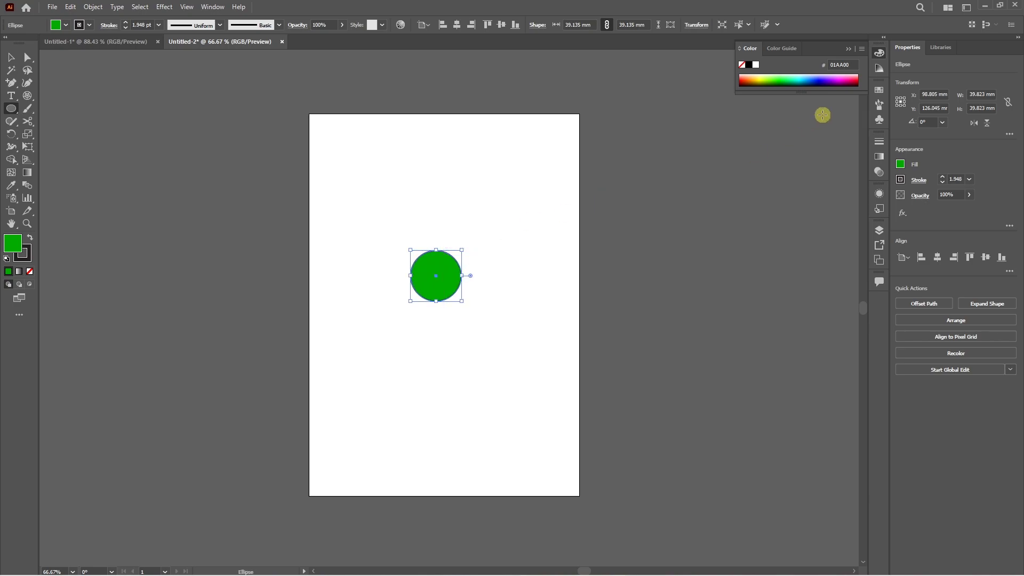
pyautogui.click(792, 79)
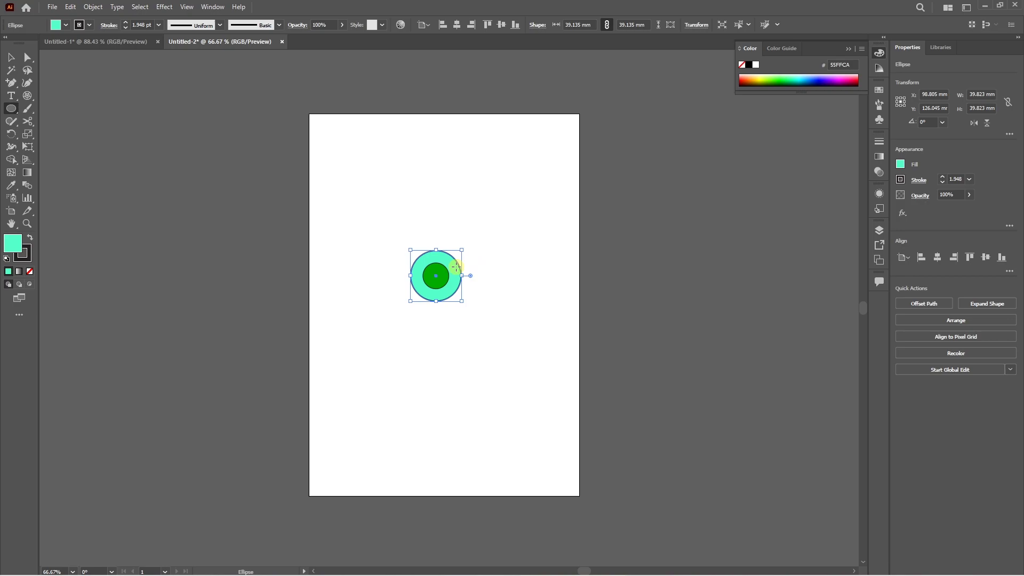
# Delete the larger mint circle and select the small green circle
pyautogui.press('v')
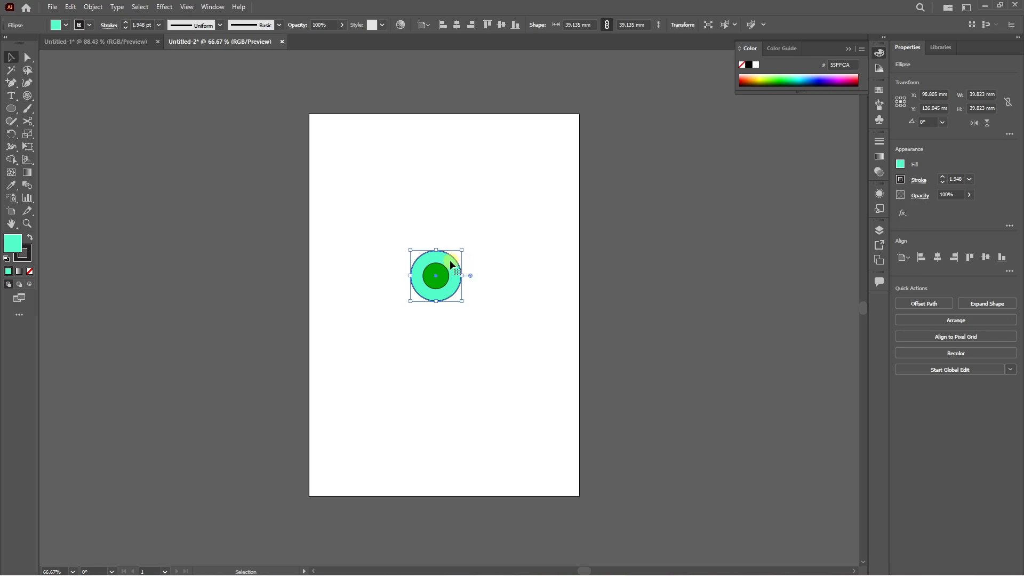
pyautogui.press('Delete')
pyautogui.click(441, 279)
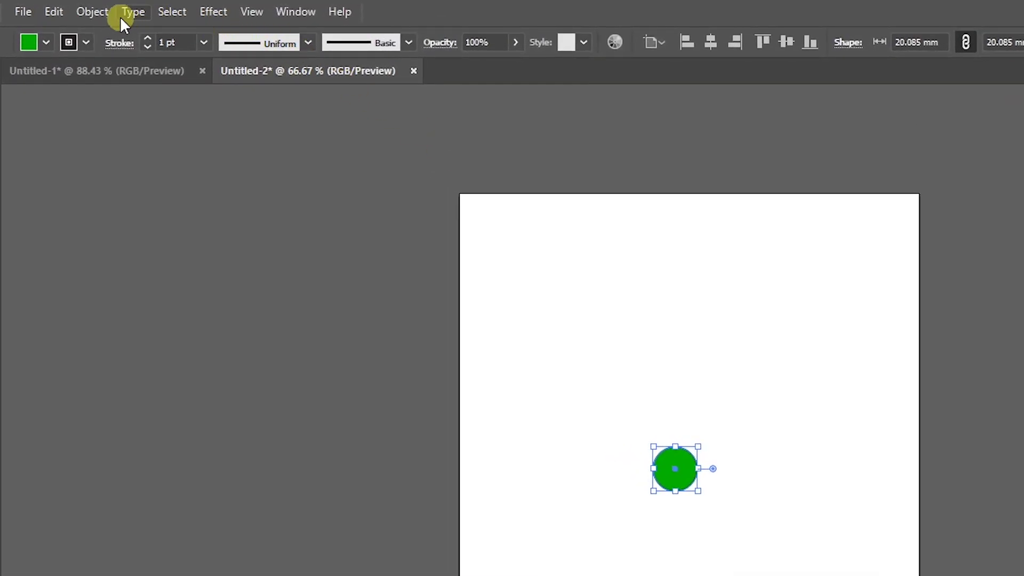
# Offset the green circle's path by 4 mm with miter joins and fill the resulting ring near-black 001015
pyautogui.click(94, 11)
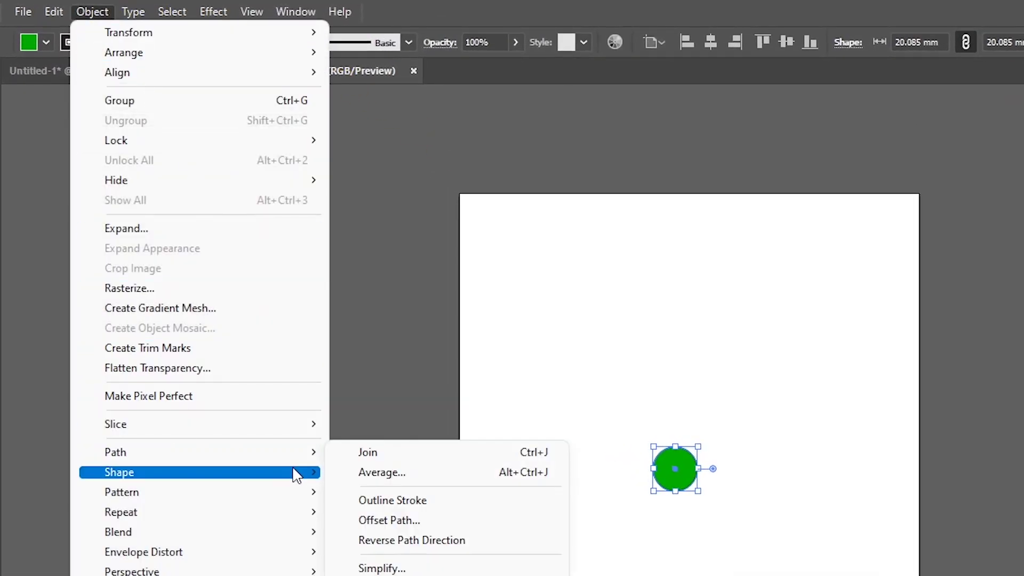
pyautogui.click(384, 518)
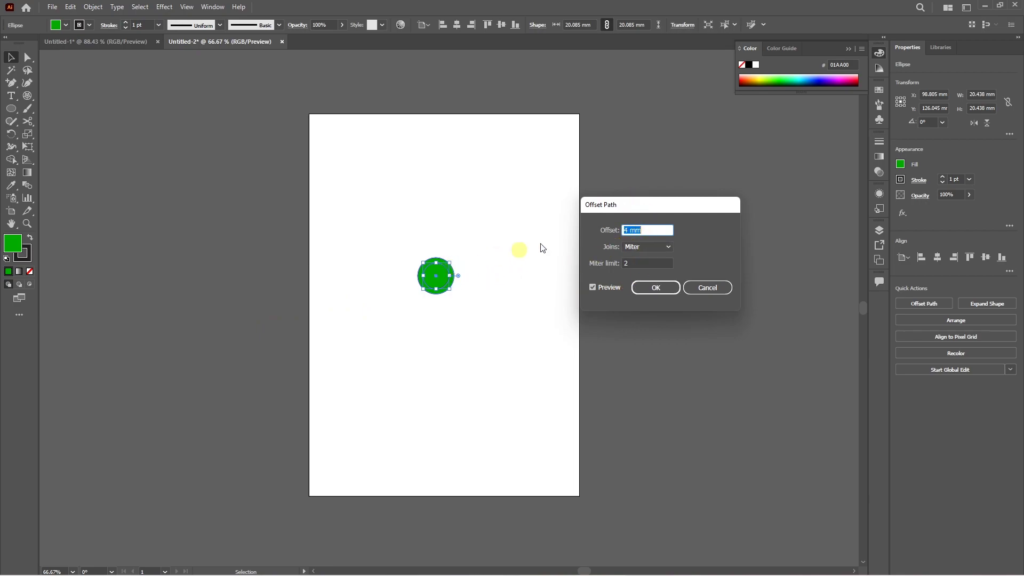
pyautogui.click(656, 287)
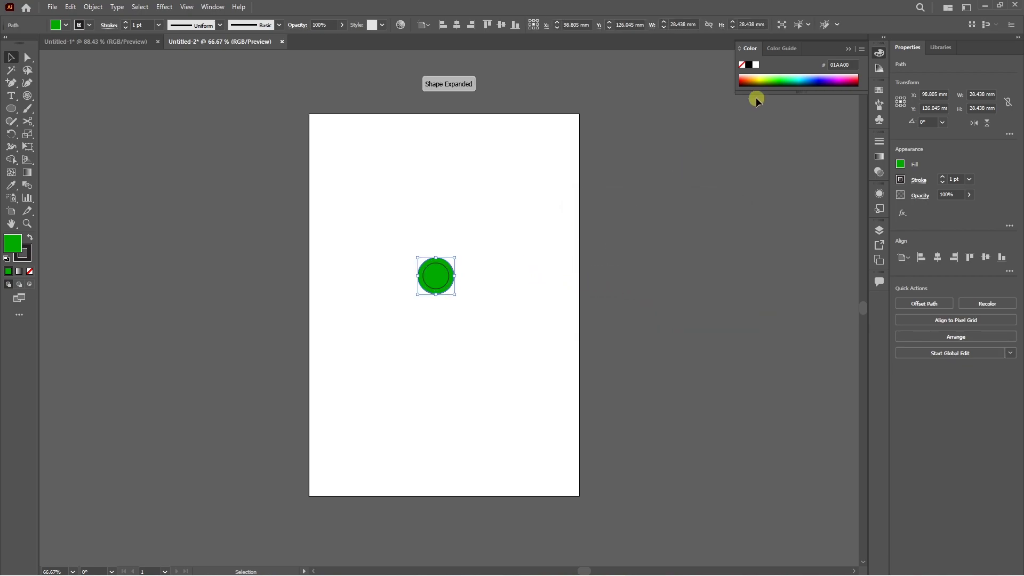
pyautogui.click(801, 84)
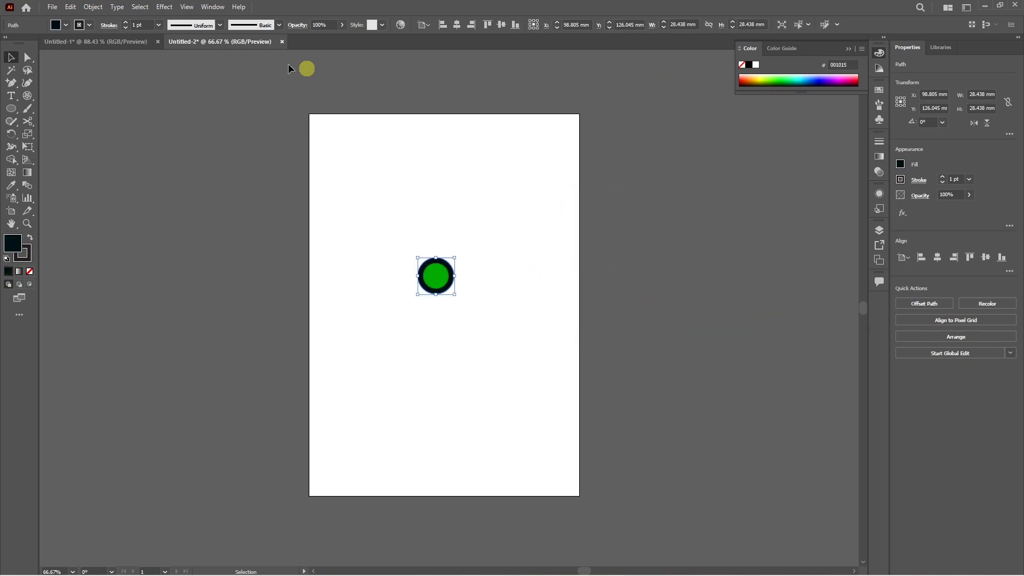
# Offset the near-black circle by another 4 mm and fill the new outer circle blue
pyautogui.click(93, 7)
pyautogui.moveTo(133, 265)
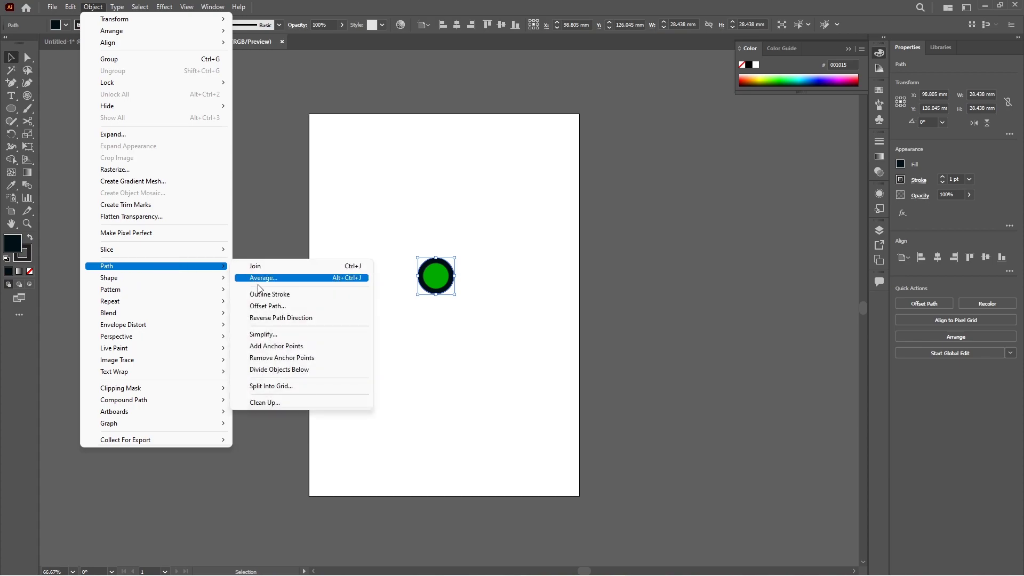
pyautogui.click(266, 301)
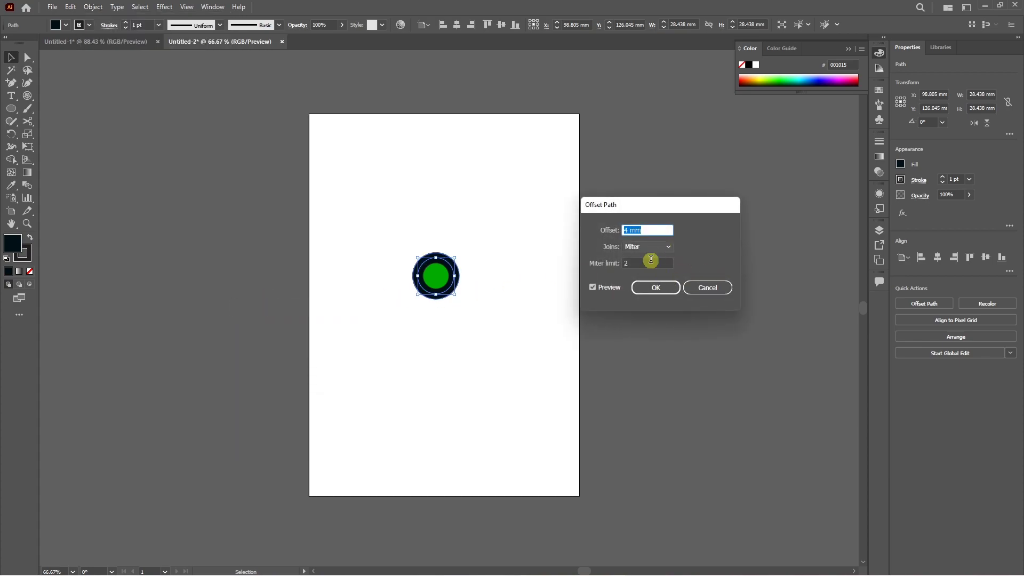
pyautogui.click(655, 287)
pyautogui.click(806, 79)
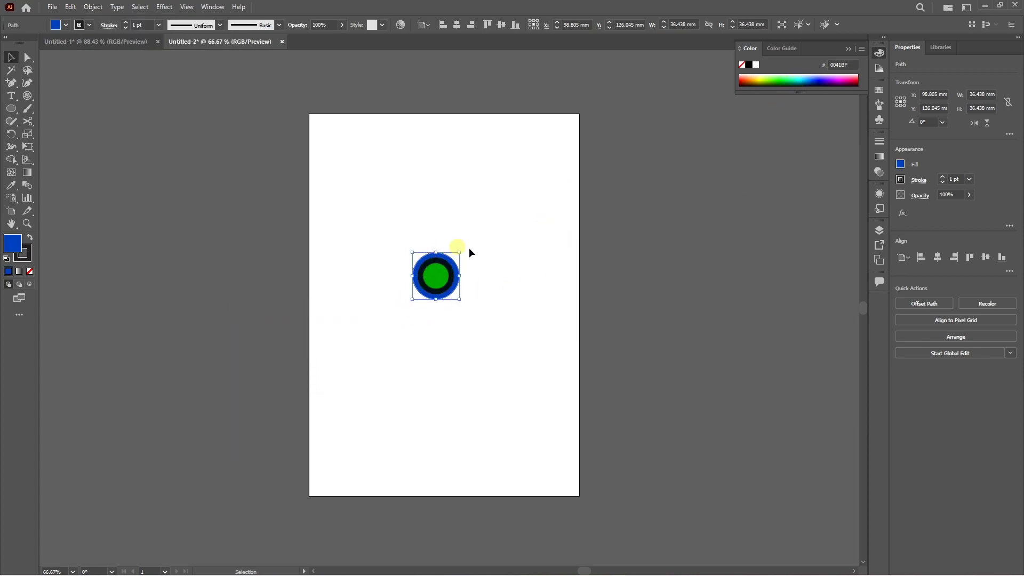
# Clear the offset circles and draw a circular polar grid about 98.5 mm in diameter with the Polar Grid tool
pyautogui.press('Delete')
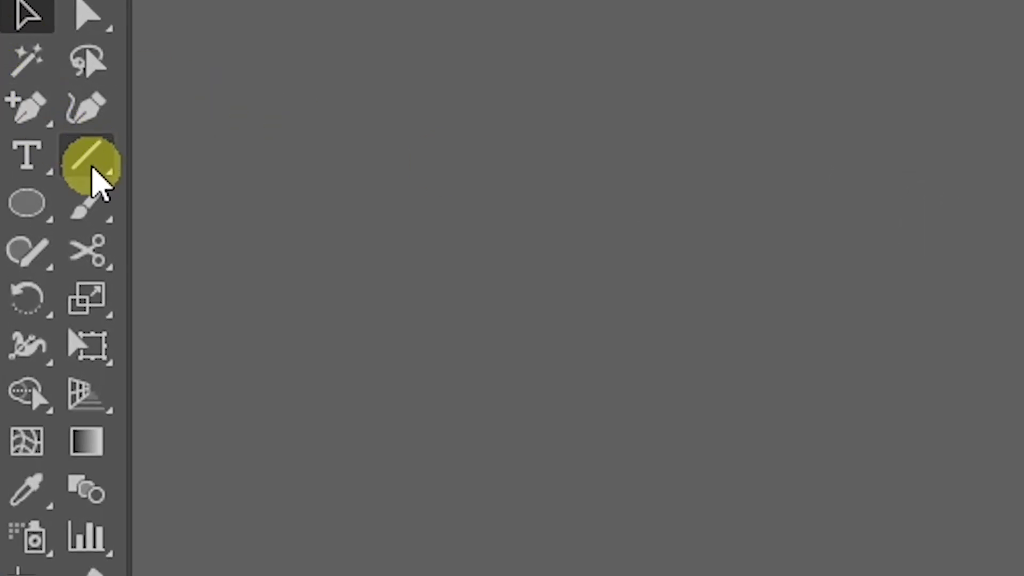
pyautogui.click(96, 181)
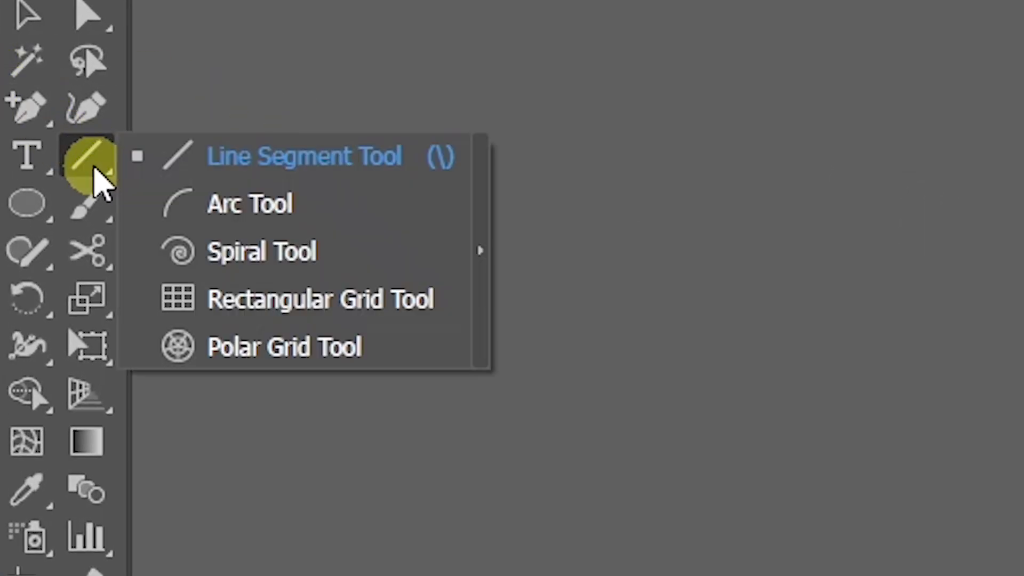
pyautogui.click(320, 349)
pyautogui.moveTo(410, 226); pyautogui.dragTo(507, 349)
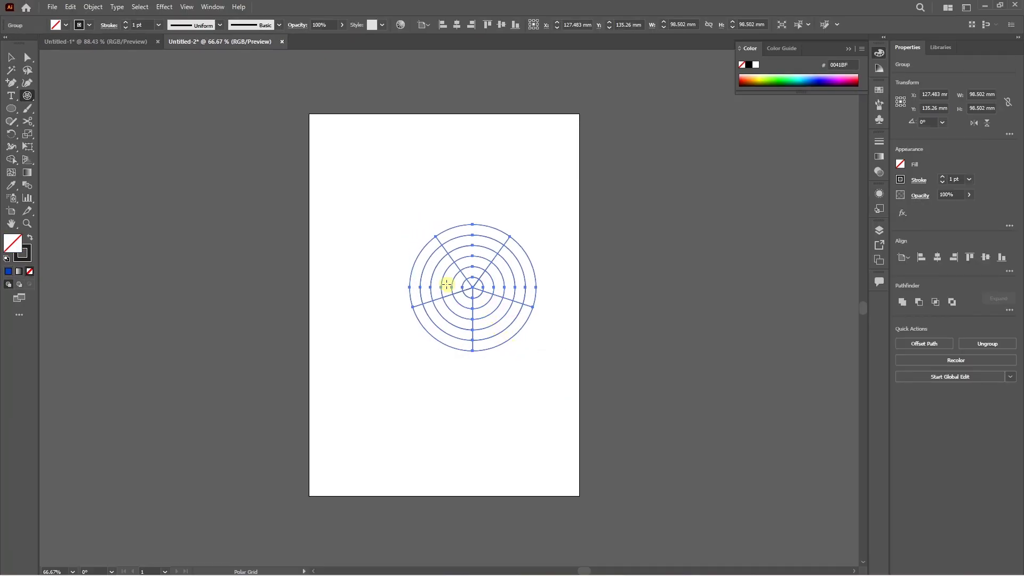
# Ungroup the polar grid, remove its radial dividers and separate the concentric circles into individual paths
pyautogui.hotkey('ctrl', 'shift', 'g')
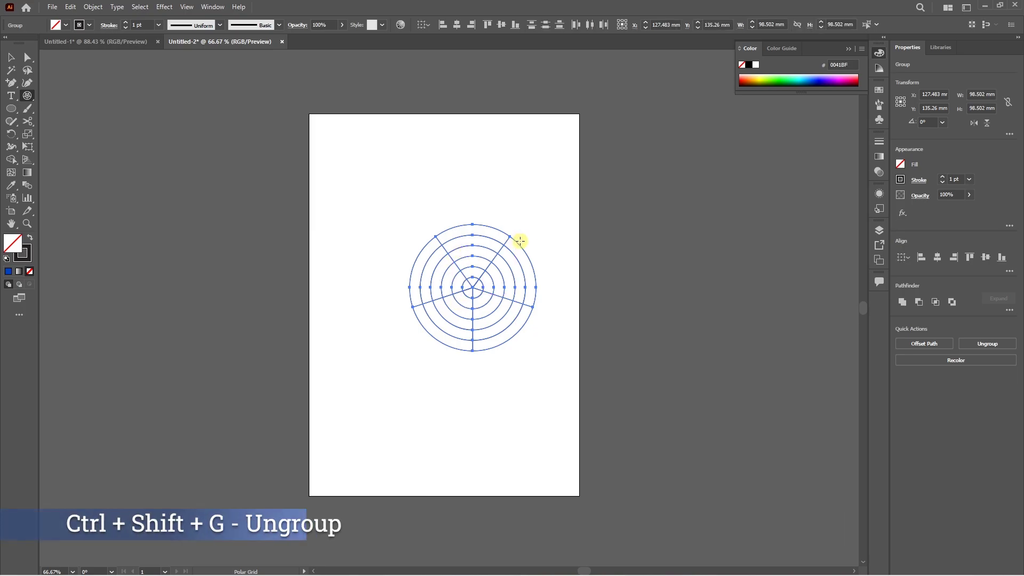
pyautogui.press('v')
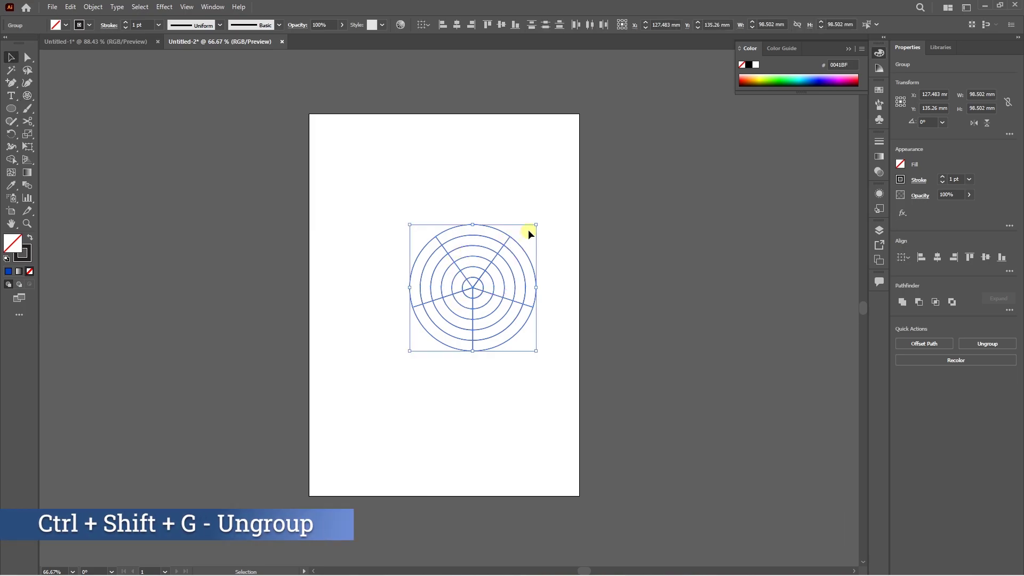
pyautogui.click(528, 233)
pyautogui.moveTo(509, 237); pyautogui.dragTo(547, 209)
pyautogui.click(510, 248)
pyautogui.press('ctrl')
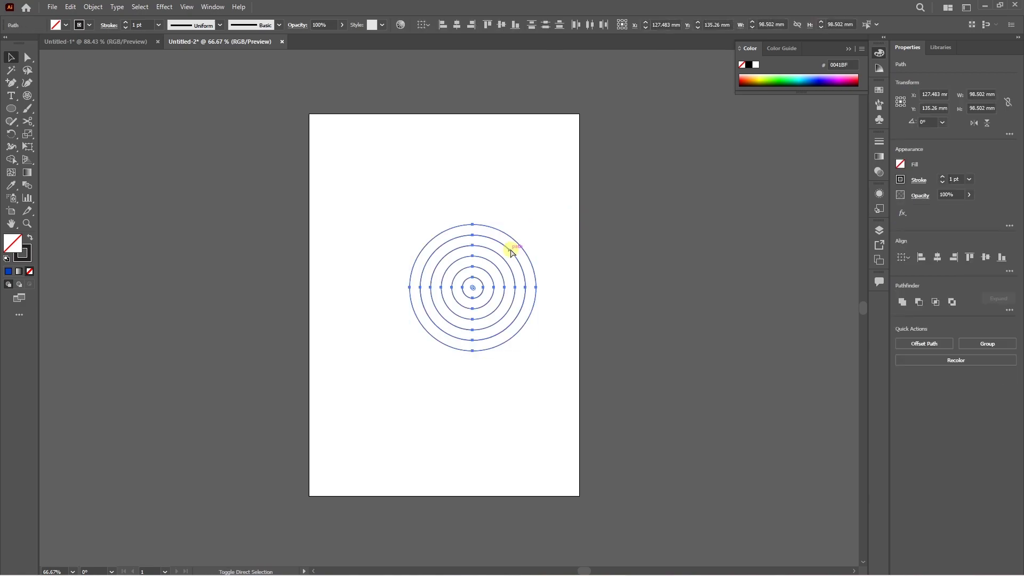
pyautogui.click(520, 239)
pyautogui.moveTo(513, 238); pyautogui.dragTo(533, 208)
pyautogui.hotkey('ctrl', 'z')
# Fill the six concentric circles one by one, from the outermost to the innermost, with different spectrum colours
pyautogui.click(756, 83)
pyautogui.click(510, 250)
pyautogui.click(802, 85)
pyautogui.click(554, 228)
pyautogui.click(504, 260)
pyautogui.click(818, 82)
pyautogui.click(495, 266)
pyautogui.click(837, 85)
pyautogui.click(487, 272)
pyautogui.click(770, 82)
pyautogui.click(480, 280)
pyautogui.click(763, 83)
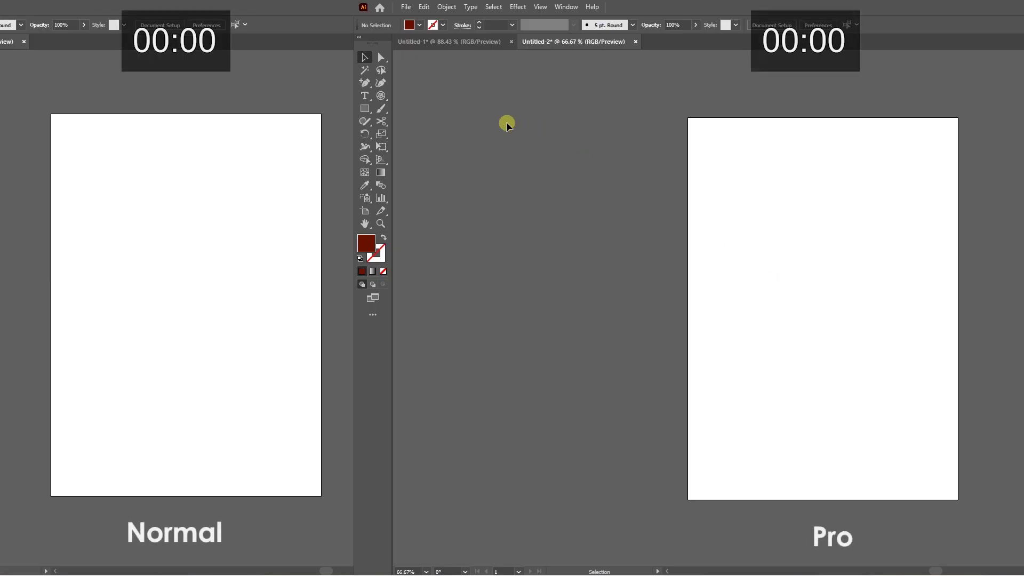
# Draw a dark red square about 50 mm wide rotated 45°, and a tall rectangle about 41 mm wide on the Normal artboard
pyautogui.click(364, 108)
pyautogui.moveTo(791, 258); pyautogui.dragTo(854, 323)
pyautogui.press('v')
pyautogui.moveTo(144, 222); pyautogui.dragTo(196, 322)
pyautogui.moveTo(857, 257); pyautogui.dragTo(830, 239)
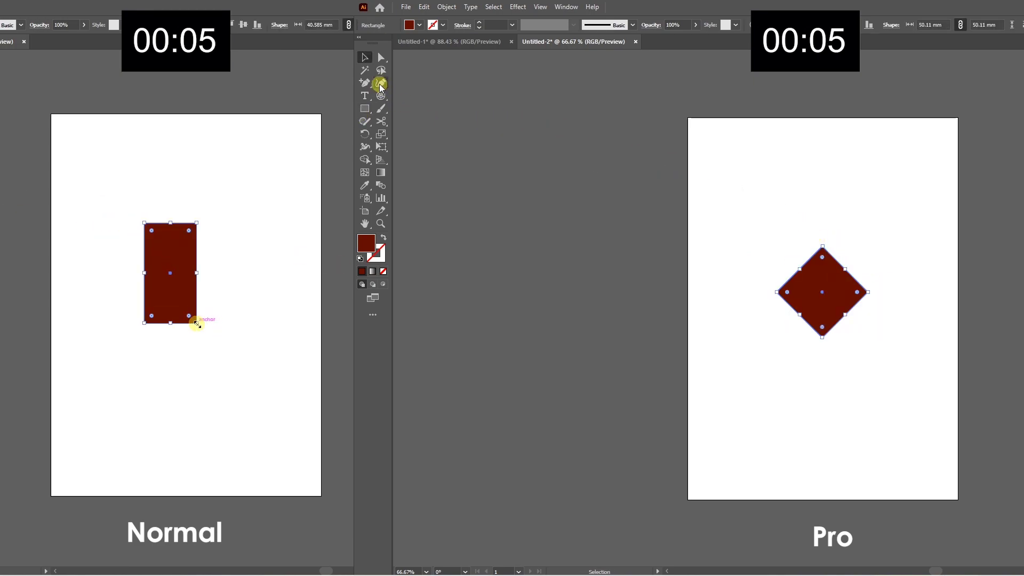
# Add a Curvature tool point on the diamond's upper-left edge, and cross the Normal rectangle with a copy, both rotated 45°
pyautogui.scroll(2, 810, 279)
pyautogui.hotkey('shift', '`')
pyautogui.moveTo(199, 222); pyautogui.dragTo(174, 206)
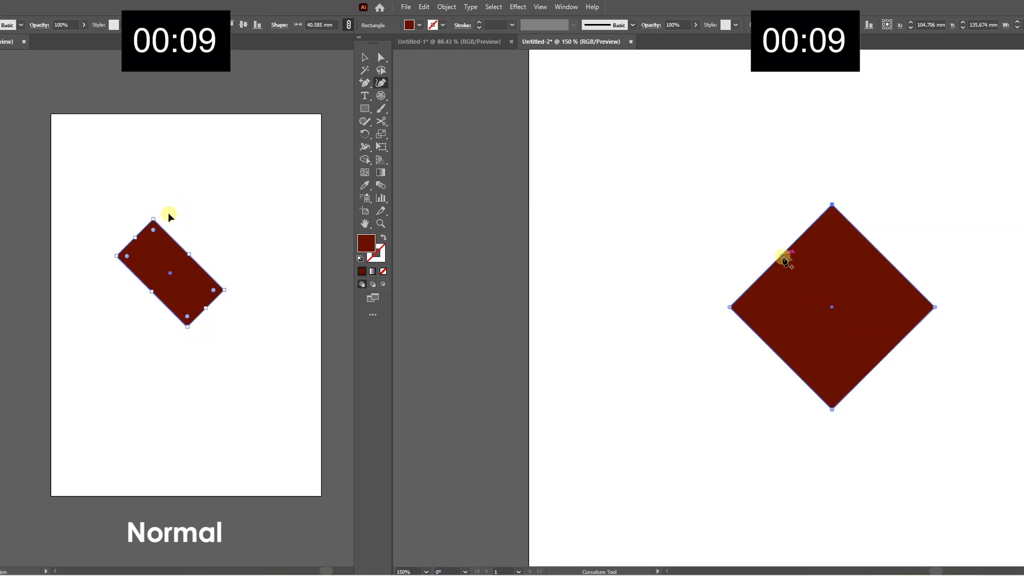
pyautogui.click(781, 256)
pyautogui.moveTo(153, 218); pyautogui.dragTo(240, 240)
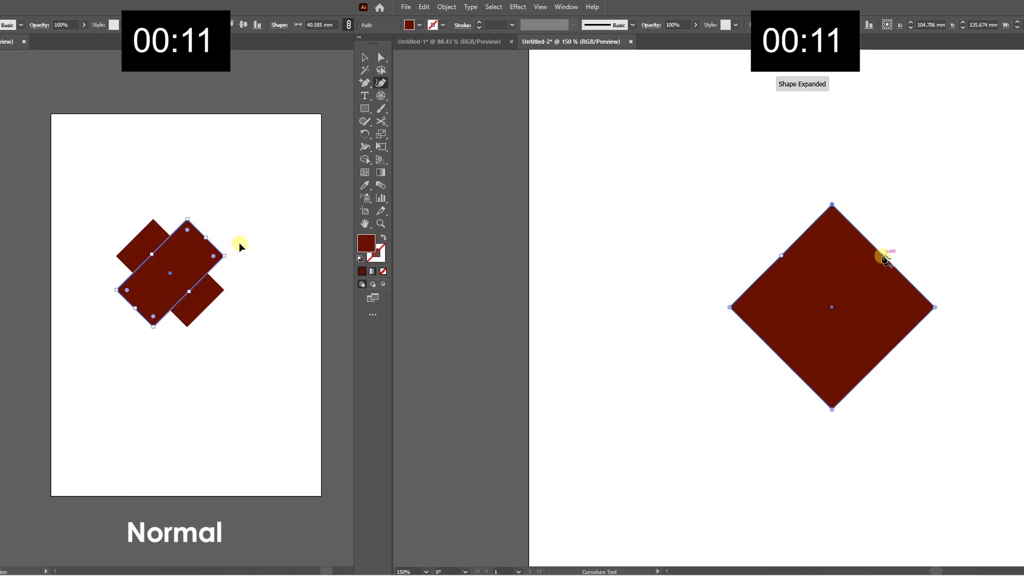
# Pull the diamond's upper edge midpoints outward into heart lobes, and fully round the ends of the crossed Normal rectangles
pyautogui.hotkey('shift', '`')
pyautogui.moveTo(885, 259); pyautogui.dragTo(944, 202)
pyautogui.moveTo(781, 256); pyautogui.dragTo(771, 244)
pyautogui.moveTo(153, 230); pyautogui.dragTo(158, 238)
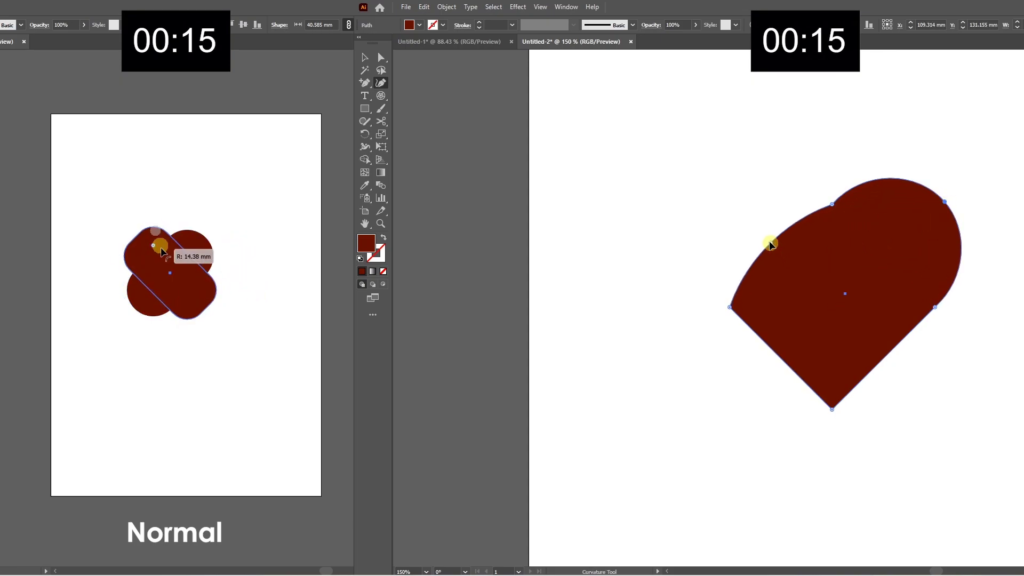
pyautogui.moveTo(772, 244); pyautogui.dragTo(738, 200)
pyautogui.moveTo(158, 239); pyautogui.dragTo(163, 256)
pyautogui.moveTo(738, 200); pyautogui.dragTo(737, 199)
pyautogui.moveTo(164, 256); pyautogui.dragTo(164, 258)
# Deselect the Pro heart, and turn the crossed Normal shapes into a heart by removing the lower lobes and merging the remaining regions
pyautogui.scroll(-2, 775, 269)
pyautogui.scroll(-1, 776, 268)
pyautogui.click(864, 206)
pyautogui.moveTo(102, 207); pyautogui.dragTo(236, 332)
pyautogui.click(361, 80)
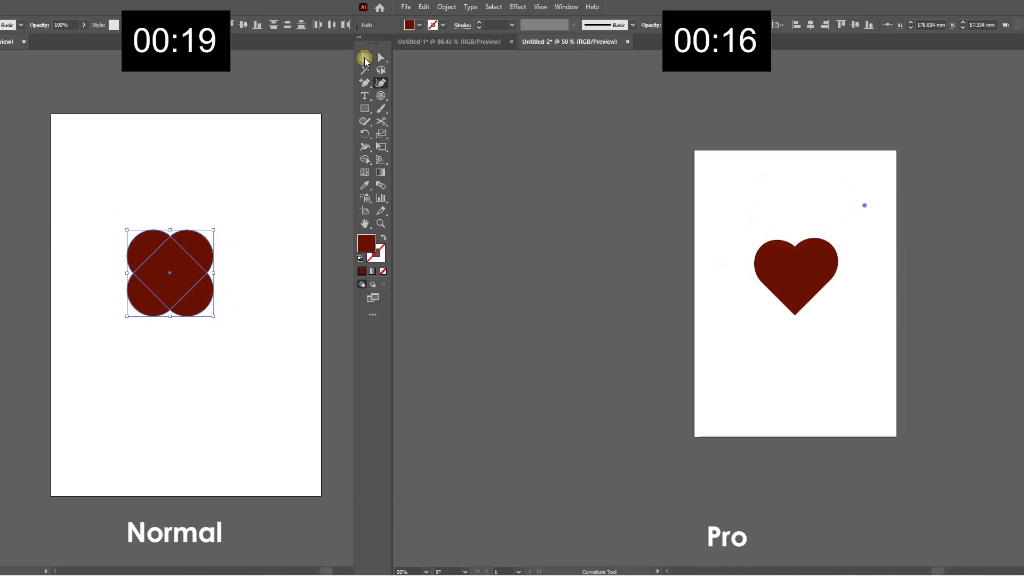
pyautogui.keyDown('alt'); pyautogui.click(149, 304); pyautogui.keyUp('alt')
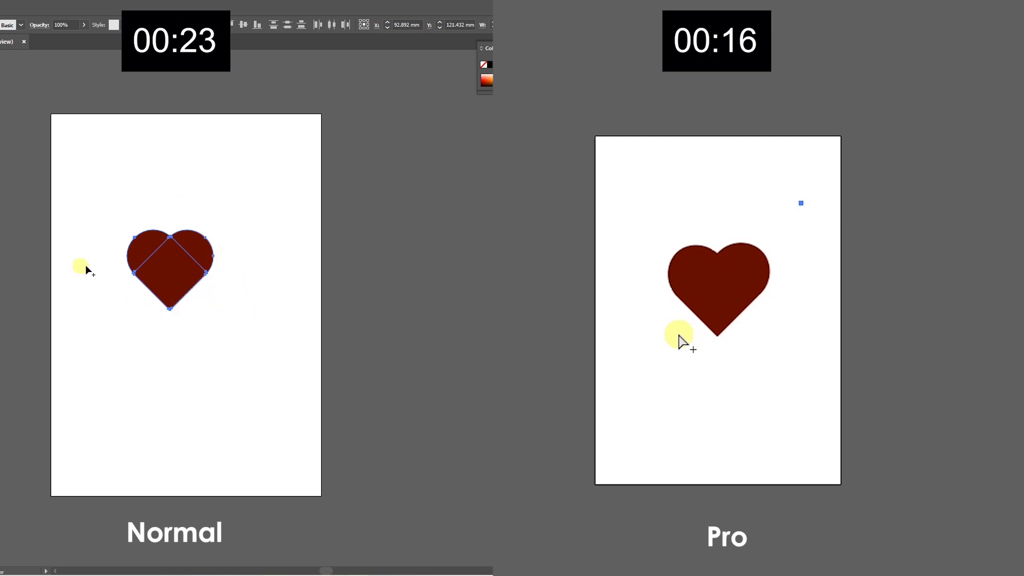
pyautogui.moveTo(144, 251)
pyautogui.mouseDown()
pyautogui.moveTo(163, 262)
pyautogui.moveTo(197, 247)
pyautogui.mouseUp()
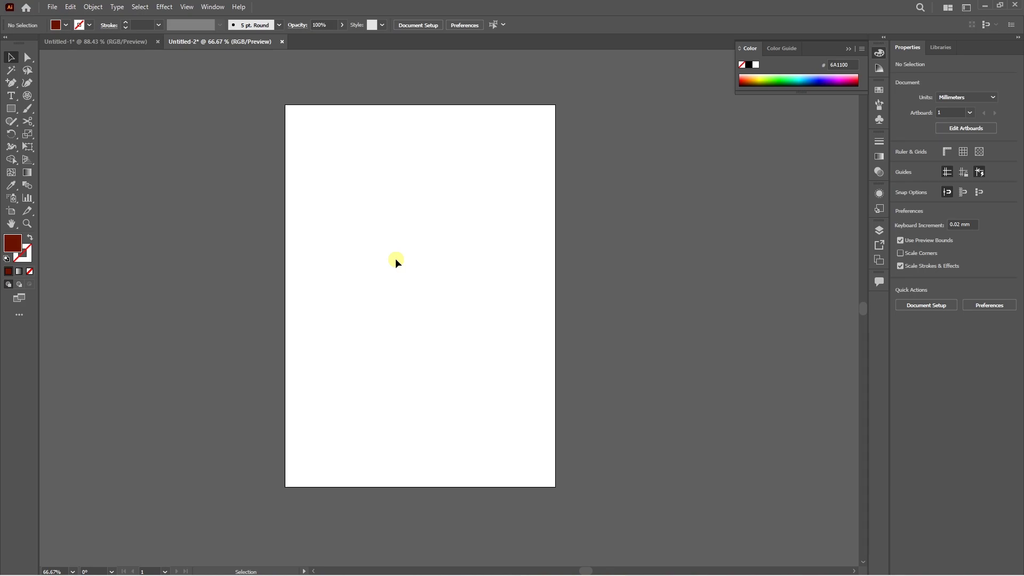
# Draw a dark red rectangle about 44 by 79 mm and fully round its corners into a capsule
pyautogui.click(10, 108)
pyautogui.moveTo(387, 227); pyautogui.dragTo(442, 327)
pyautogui.moveTo(434, 234); pyautogui.dragTo(419, 264)
# Copy the capsule, paste it in place, and angle the two capsules at 45° so they cross
pyautogui.click(10, 57)
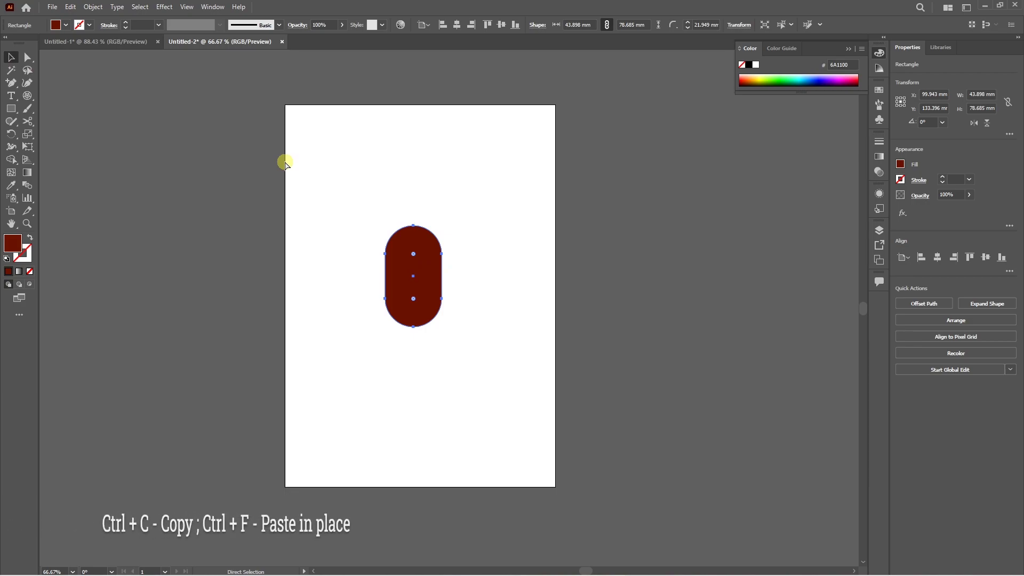
pyautogui.hotkey('ctrl', 'c')
pyautogui.hotkey('ctrl', 'f')
pyautogui.moveTo(443, 222); pyautogui.dragTo(470, 245)
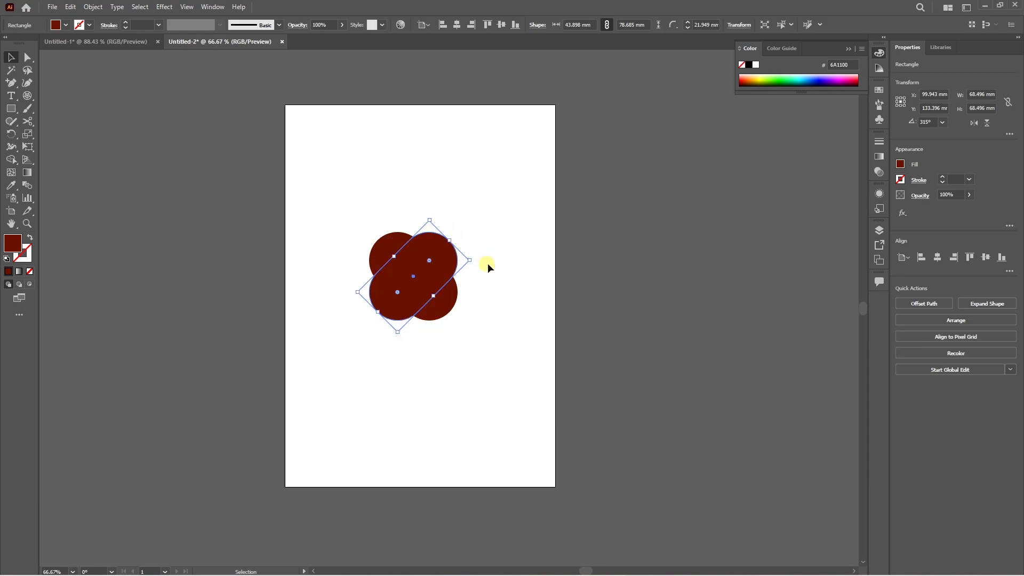
pyautogui.click(492, 268)
# Build a heart from the crossed capsules with Shape Builder by removing the lower lobes, and move it beside the artboard
pyautogui.moveTo(476, 319); pyautogui.dragTo(382, 256)
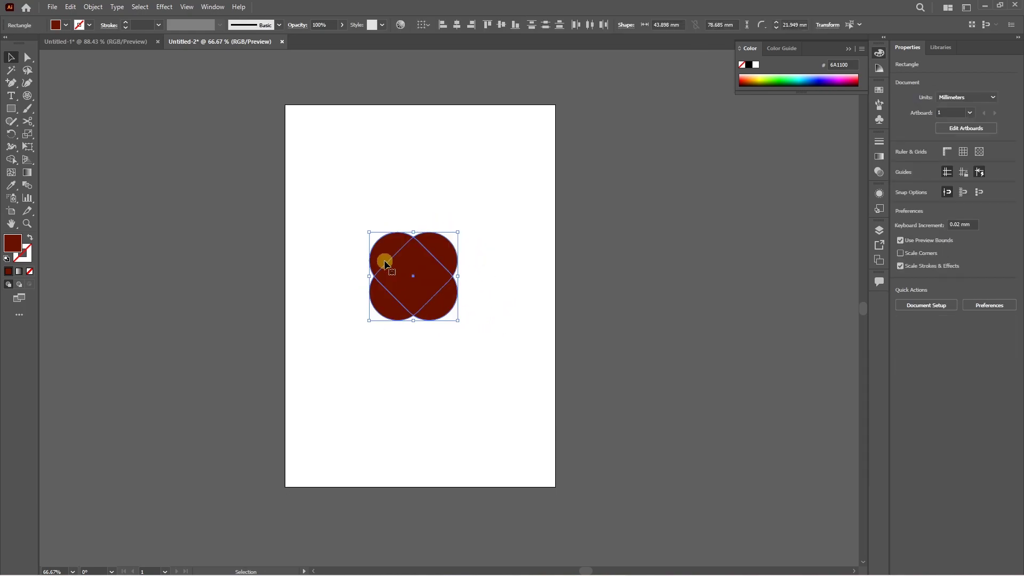
pyautogui.click(12, 160)
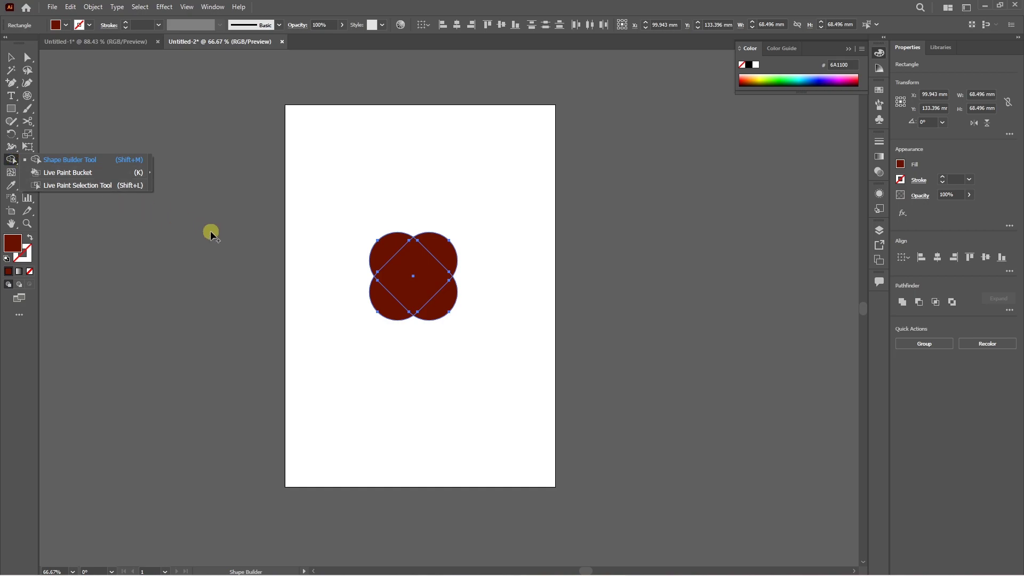
pyautogui.keyDown('alt'); pyautogui.click(389, 309); pyautogui.keyUp('alt')
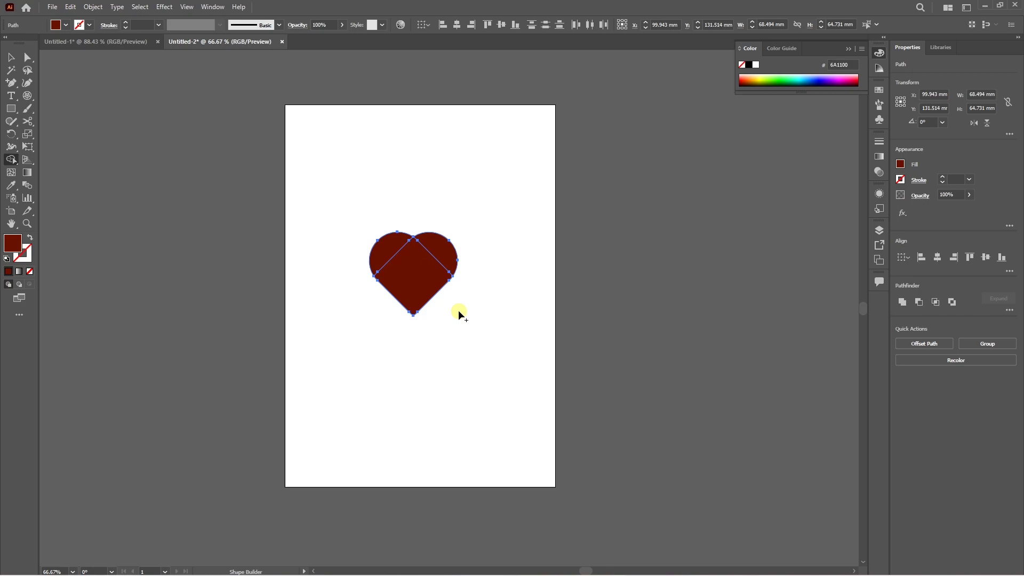
pyautogui.moveTo(384, 245)
pyautogui.mouseDown()
pyautogui.moveTo(402, 265)
pyautogui.moveTo(435, 270)
pyautogui.moveTo(440, 244)
pyautogui.moveTo(636, 261)
pyautogui.mouseUp()
pyautogui.press('v')
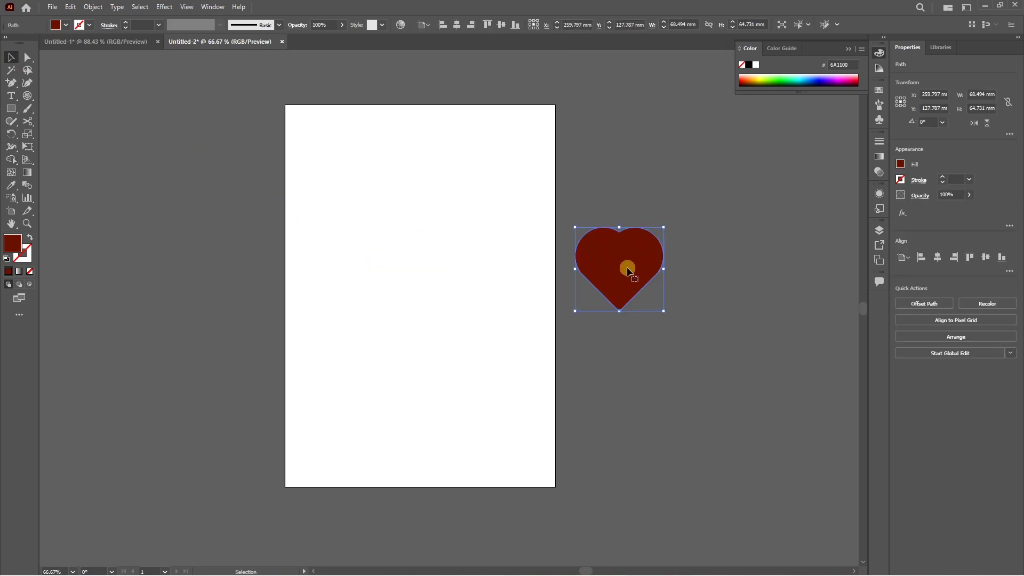
pyautogui.click(604, 204)
# Draw a dark red square about 62 mm wide on the artboard and rotate it 45° into a diamond
pyautogui.click(12, 110)
pyautogui.moveTo(391, 231); pyautogui.dragTo(471, 311)
pyautogui.press('v')
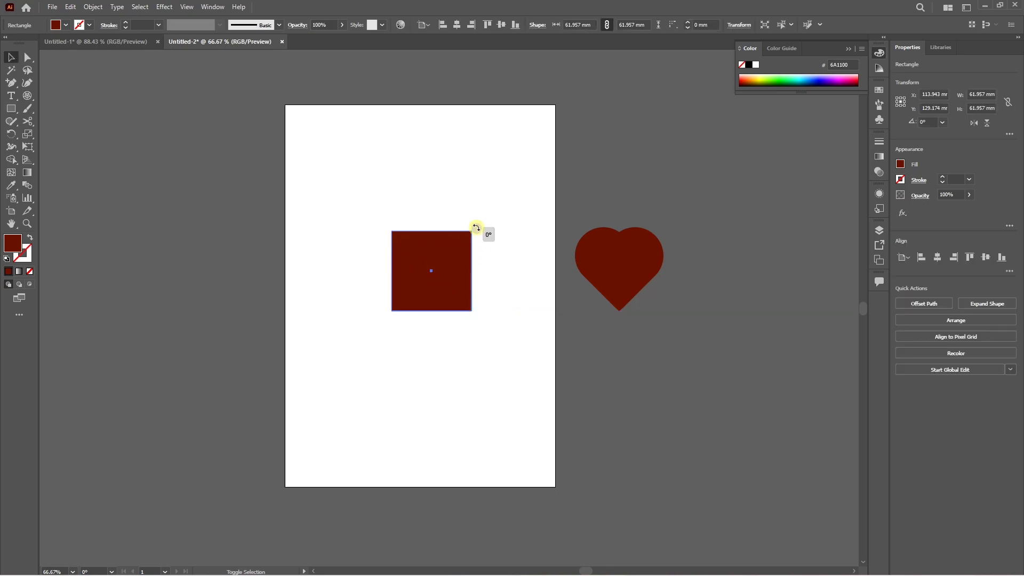
pyautogui.moveTo(457, 217); pyautogui.dragTo(446, 213)
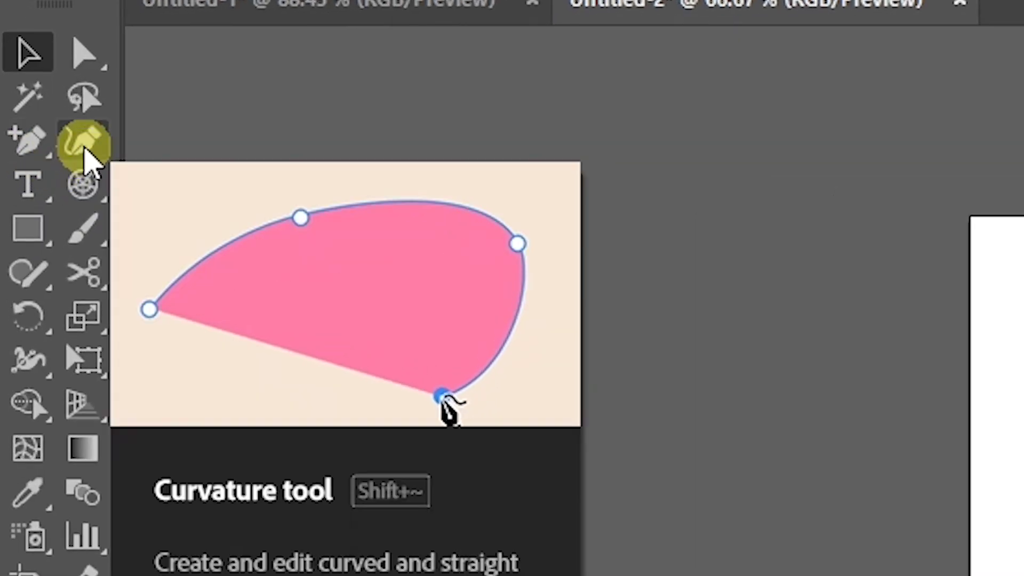
# Add points at the midpoints of the diamond's two upper edges with the Curvature tool
pyautogui.click(85, 149)
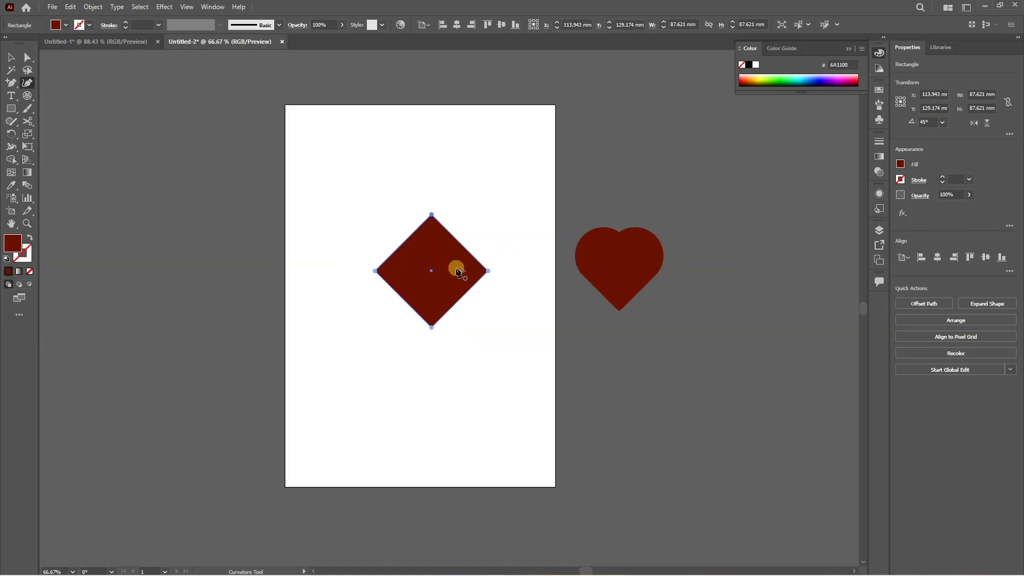
pyautogui.scroll(2, 745, 396)
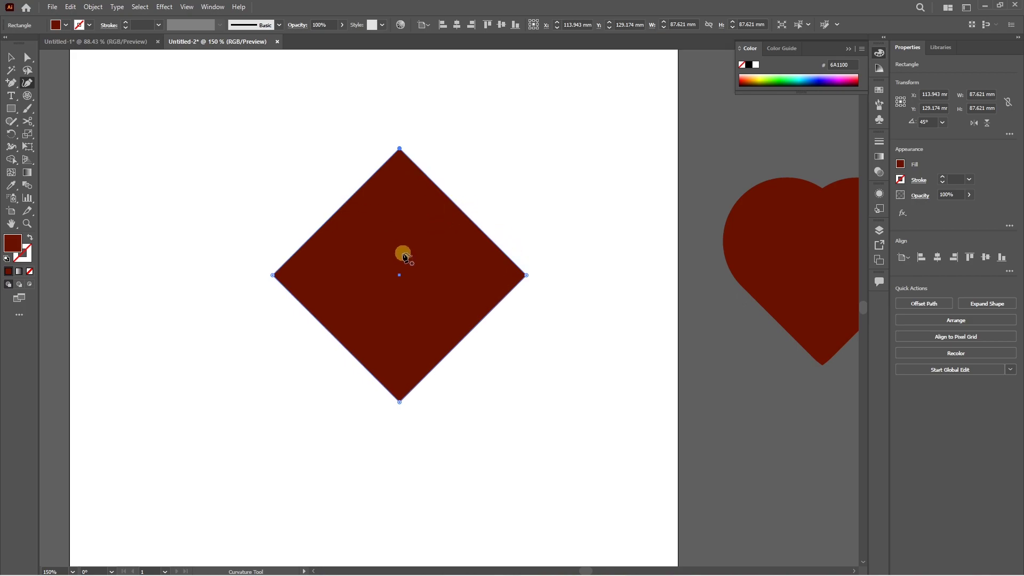
pyautogui.press('ctrl')
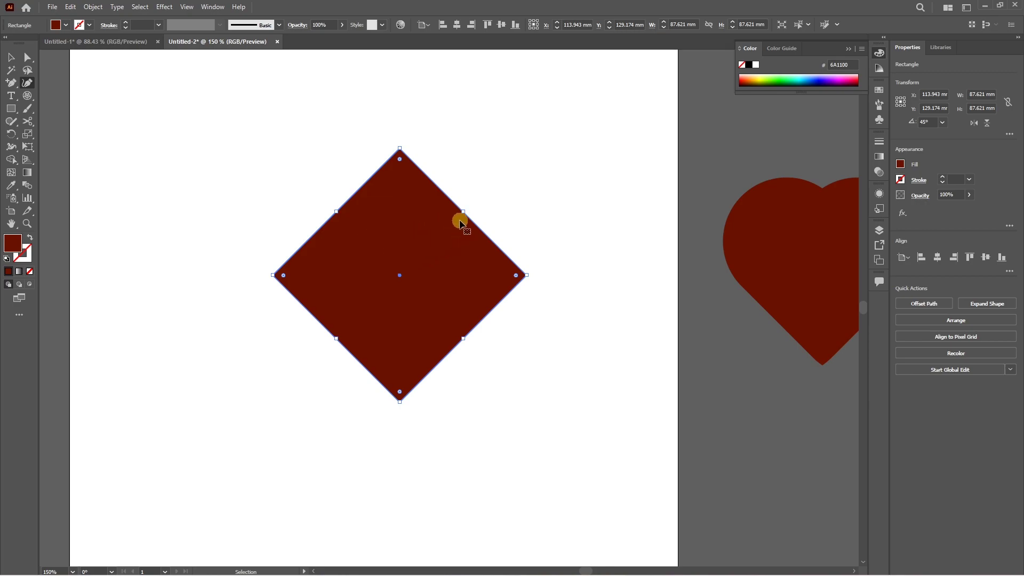
pyautogui.press('ctrl')
pyautogui.click(462, 211)
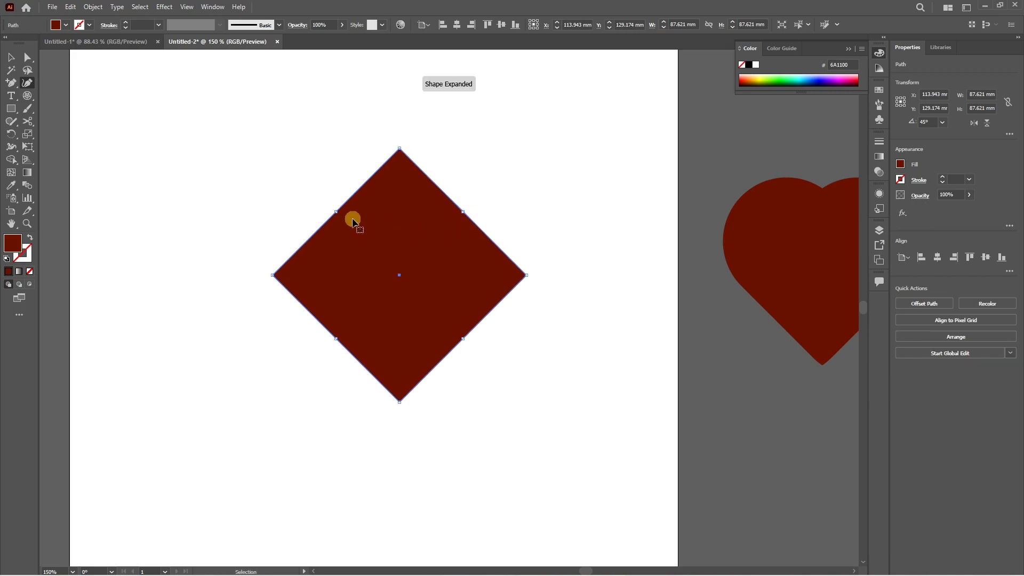
pyautogui.click(335, 213)
pyautogui.click(463, 213)
# Pull the two upper midpoints outward to form the heart's rounded lobes, and switch to the Untitled-1 document
pyautogui.moveTo(463, 212); pyautogui.dragTo(533, 162)
pyautogui.moveTo(336, 213); pyautogui.dragTo(275, 147)
pyautogui.scroll(-2, 453, 264)
pyautogui.press('v')
pyautogui.click(478, 294)
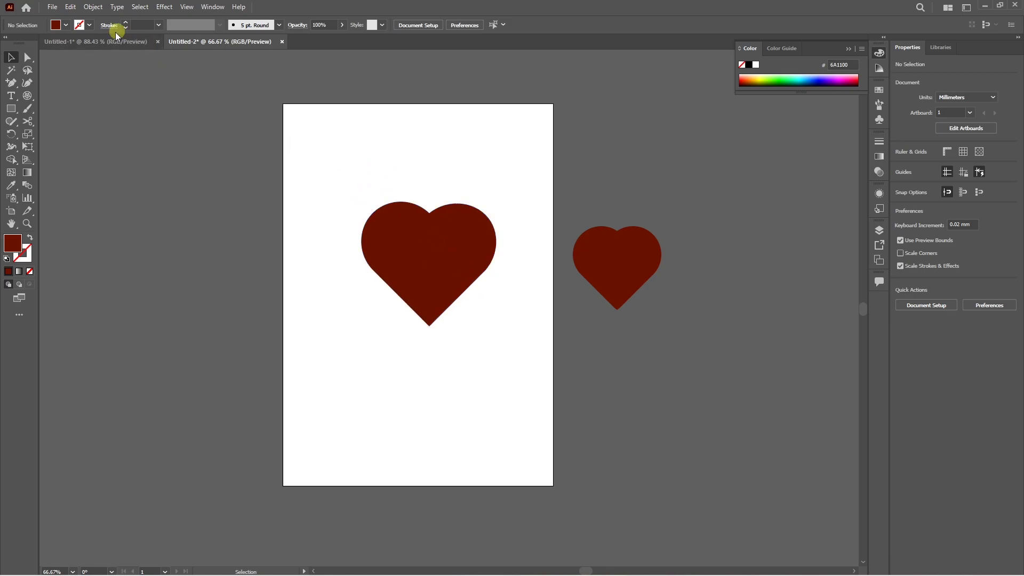
pyautogui.click(85, 42)
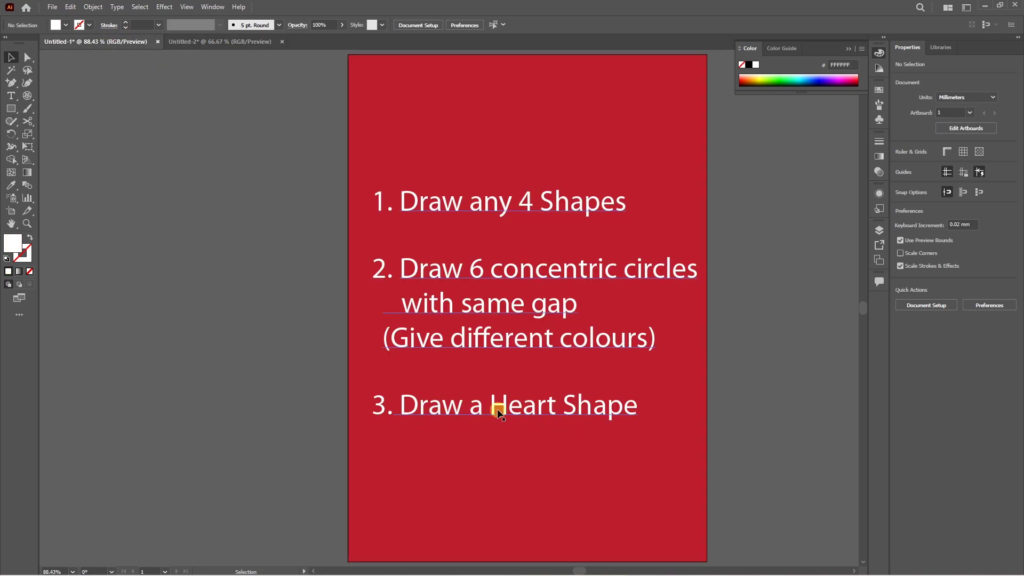